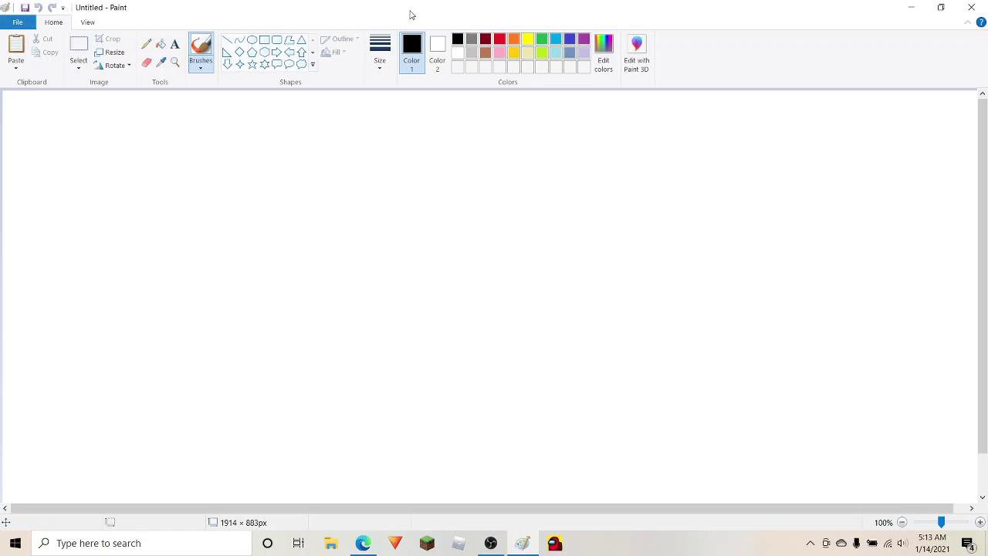
pyautogui.click(381, 63)
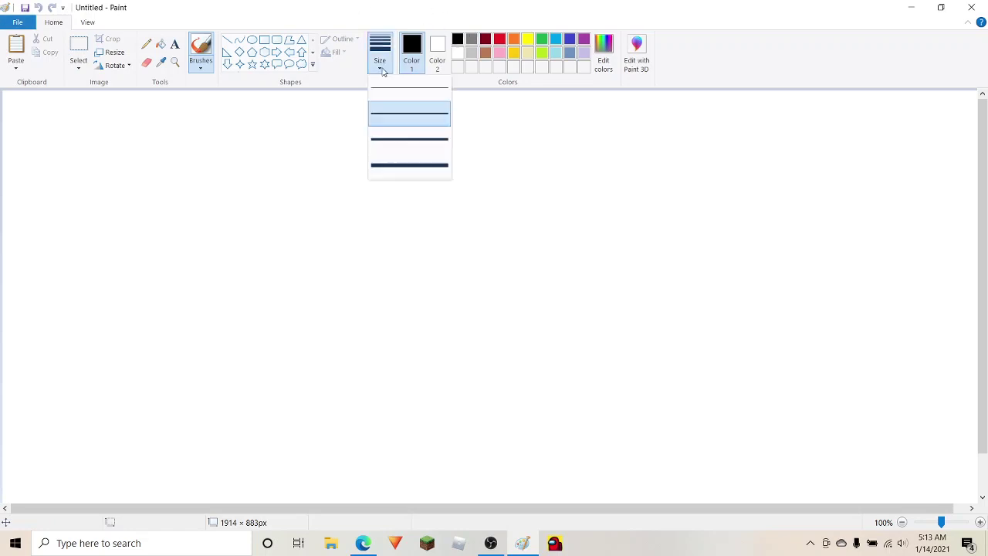
pyautogui.click(402, 169)
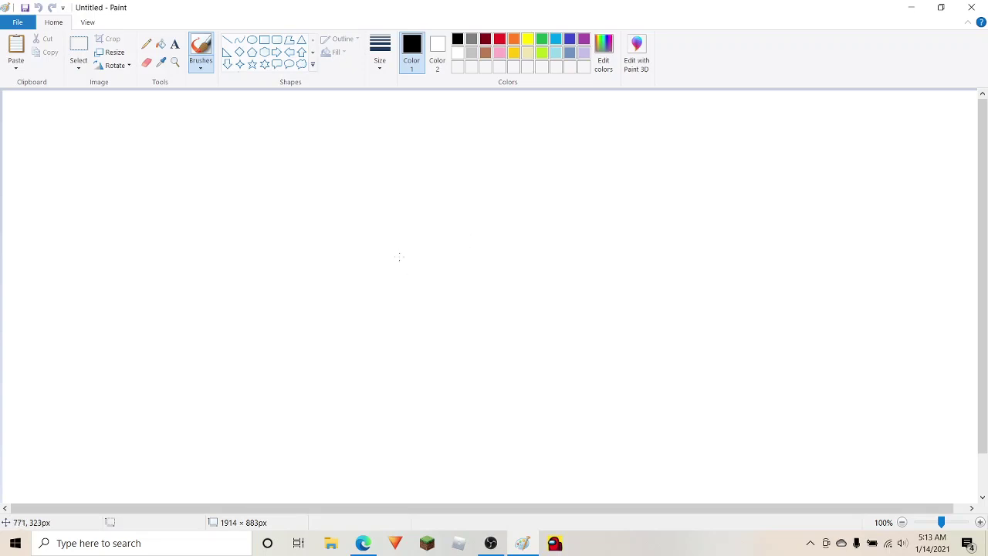
pyautogui.moveTo(437, 202)
pyautogui.mouseDown()
pyautogui.moveTo(415, 204)
pyautogui.moveTo(385, 233)
pyautogui.moveTo(381, 331)
pyautogui.moveTo(434, 353)
pyautogui.moveTo(483, 352)
pyautogui.moveTo(532, 331)
pyautogui.moveTo(551, 301)
pyautogui.moveTo(549, 259)
pyautogui.moveTo(535, 238)
pyautogui.moveTo(429, 202)
pyautogui.mouseUp()
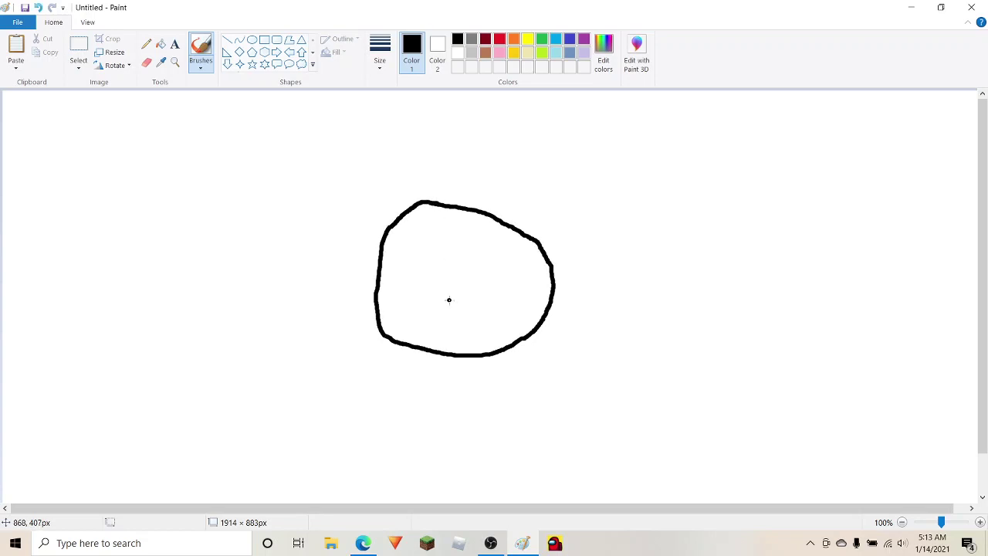
pyautogui.click(38, 7)
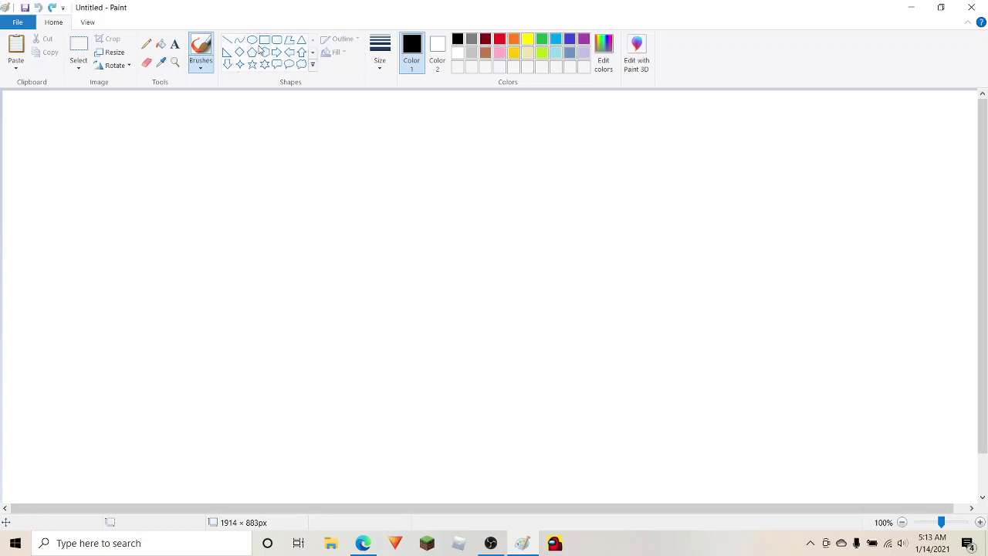
# Draw a large black circle for the head with the oval shape at the thickest outline size, slightly left of the canvas centre.
pyautogui.click(253, 40)
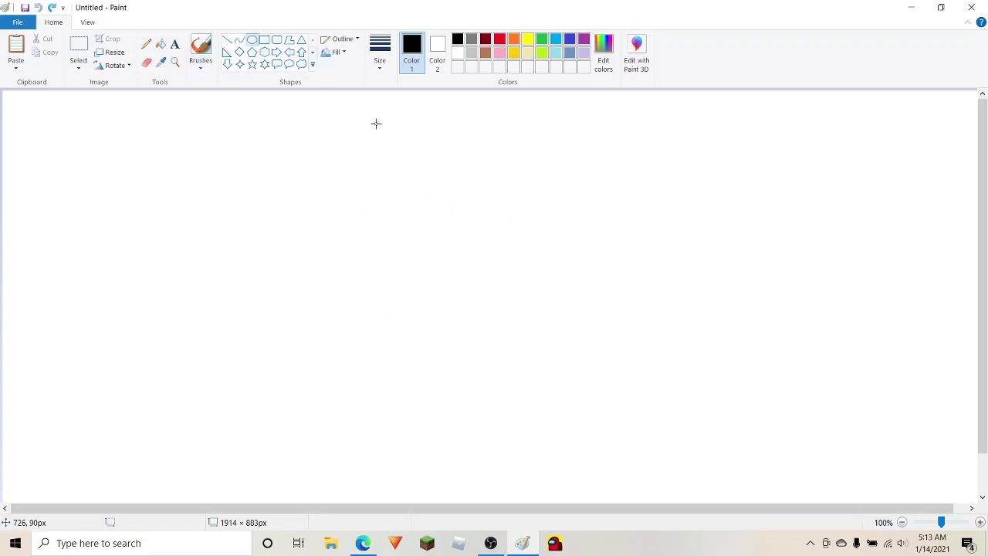
pyautogui.click(380, 53)
pyautogui.click(383, 162)
pyautogui.moveTo(337, 207); pyautogui.dragTo(490, 345)
pyautogui.click(555, 316)
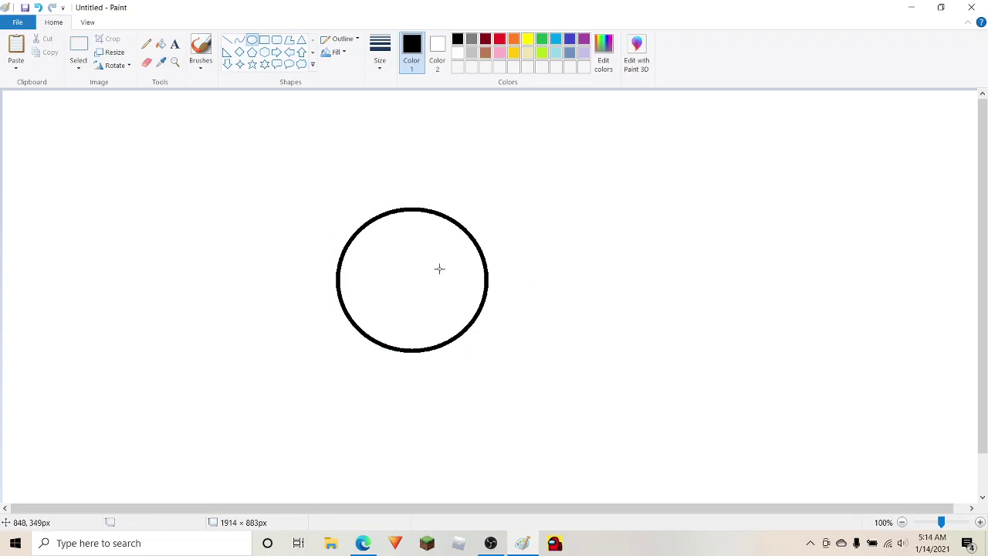
# Draw two upright oval eyes side by side in the upper half of the head, the right one about 74 × 92 px.
pyautogui.moveTo(358, 238); pyautogui.dragTo(401, 286)
pyautogui.moveTo(433, 241); pyautogui.dragTo(446, 284)
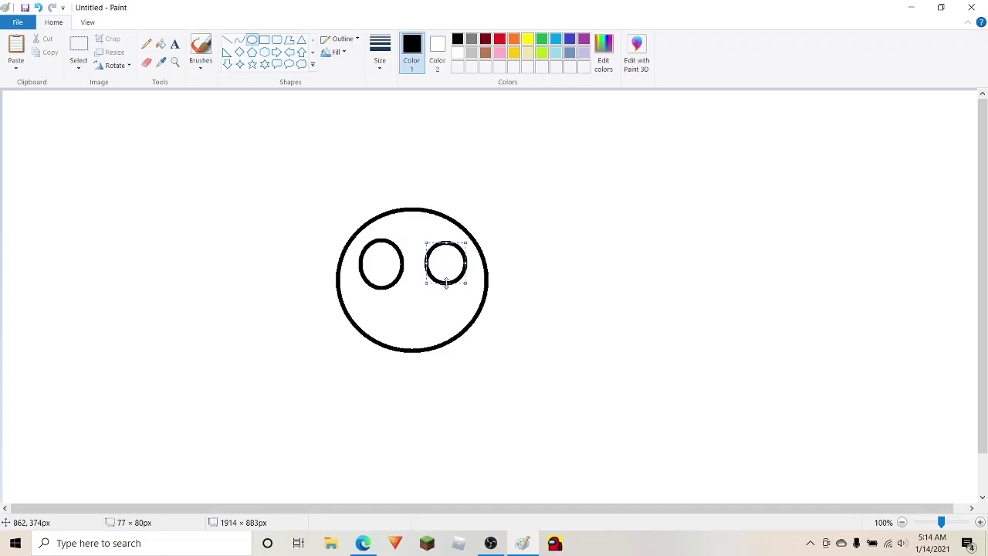
pyautogui.click(406, 294)
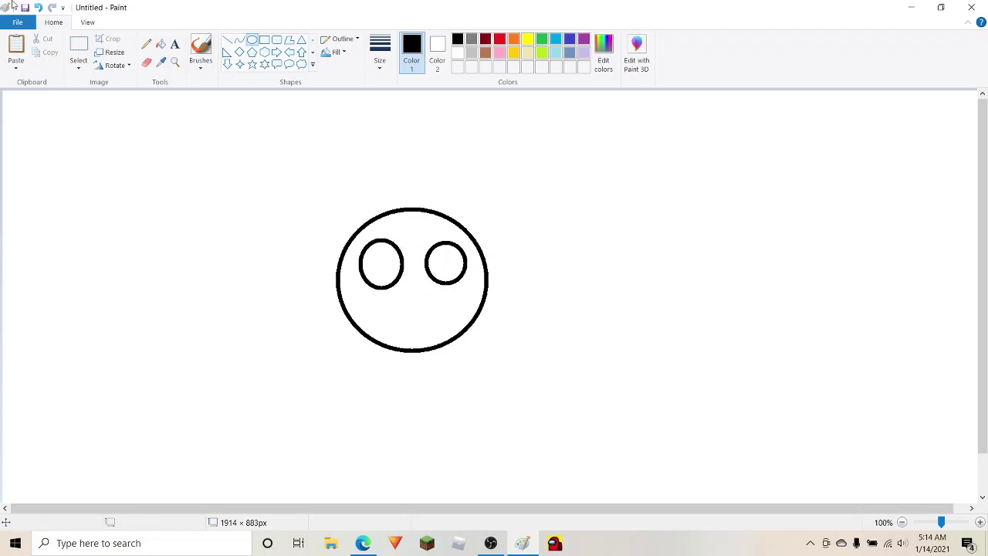
pyautogui.click(37, 7)
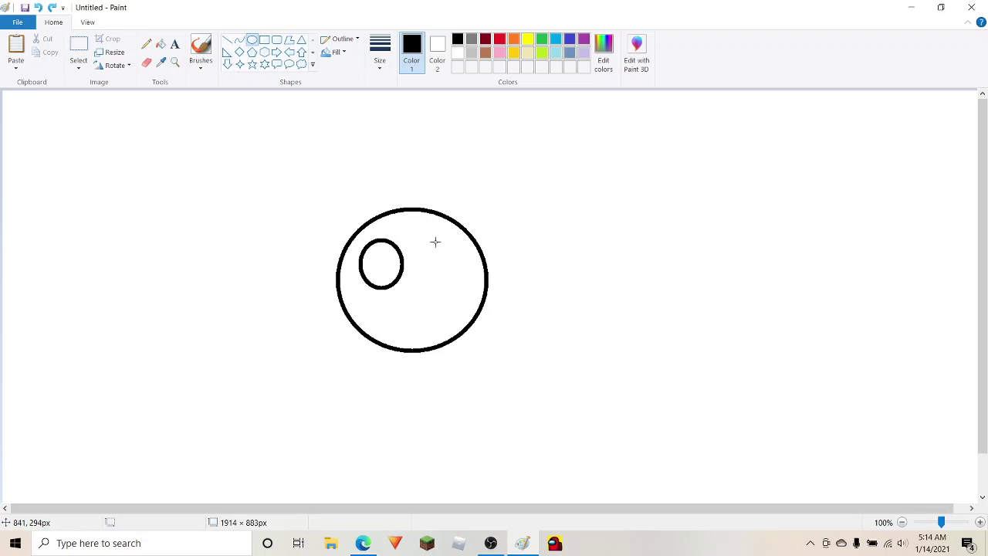
pyautogui.moveTo(433, 240); pyautogui.dragTo(464, 265)
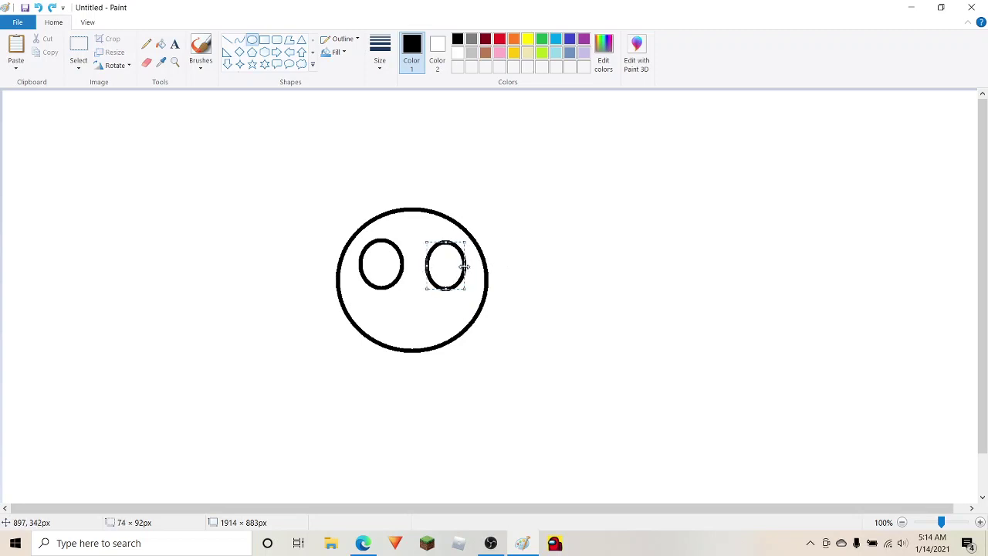
pyautogui.click(532, 265)
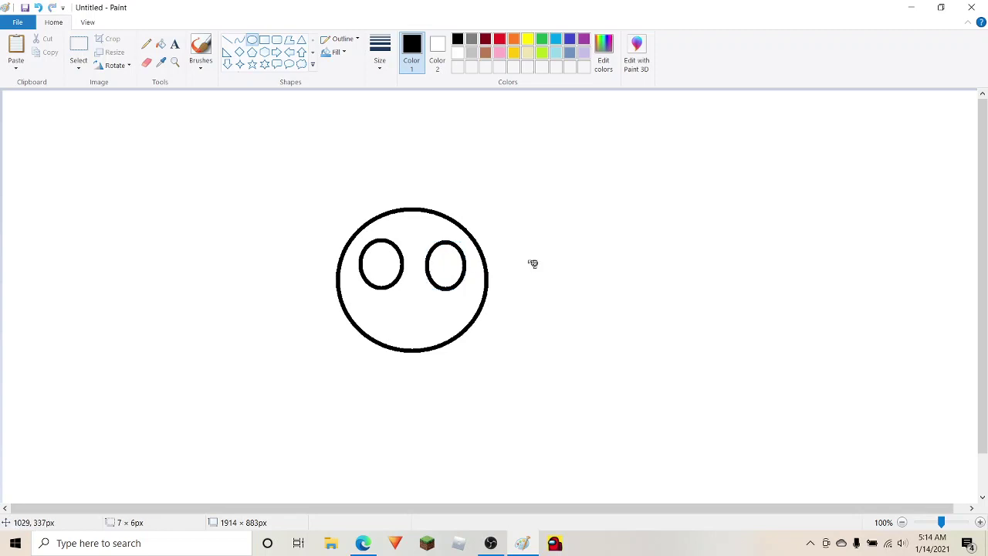
pyautogui.click(644, 285)
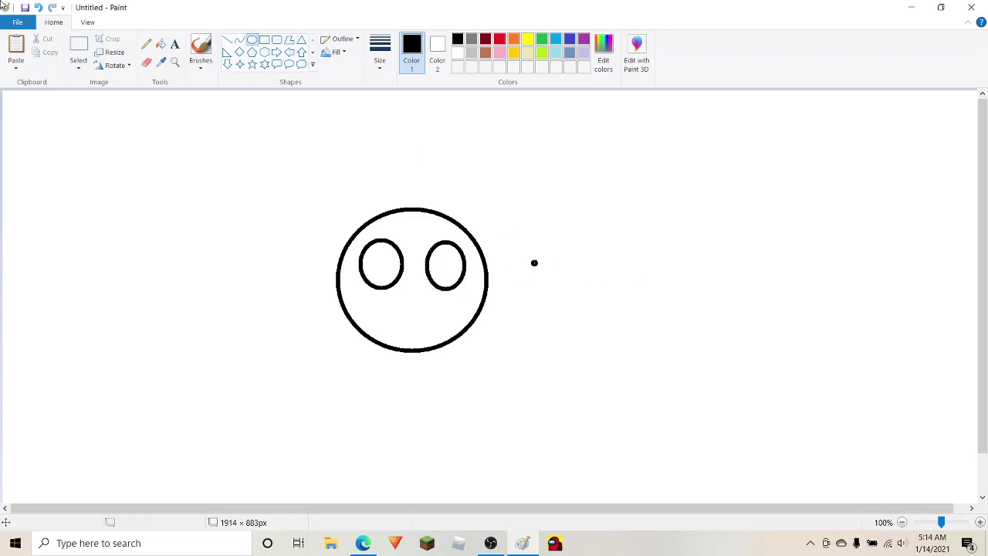
pyautogui.click(42, 8)
# Paint a small w-shaped mouth with the standard brush, centred just below the eyes.
pyautogui.click(201, 46)
pyautogui.click(201, 65)
pyautogui.click(203, 91)
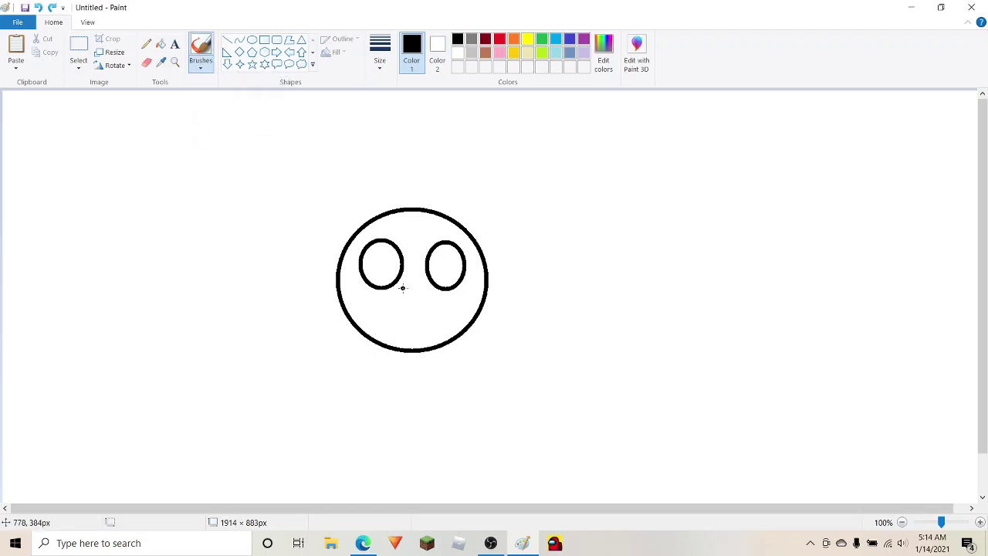
pyautogui.moveTo(395, 298); pyautogui.dragTo(417, 302)
# Paint highlight outlines in both eyes with the standard brush: a curve across each upper right and a small arc at each lower left.
pyautogui.click(161, 45)
pyautogui.click(200, 66)
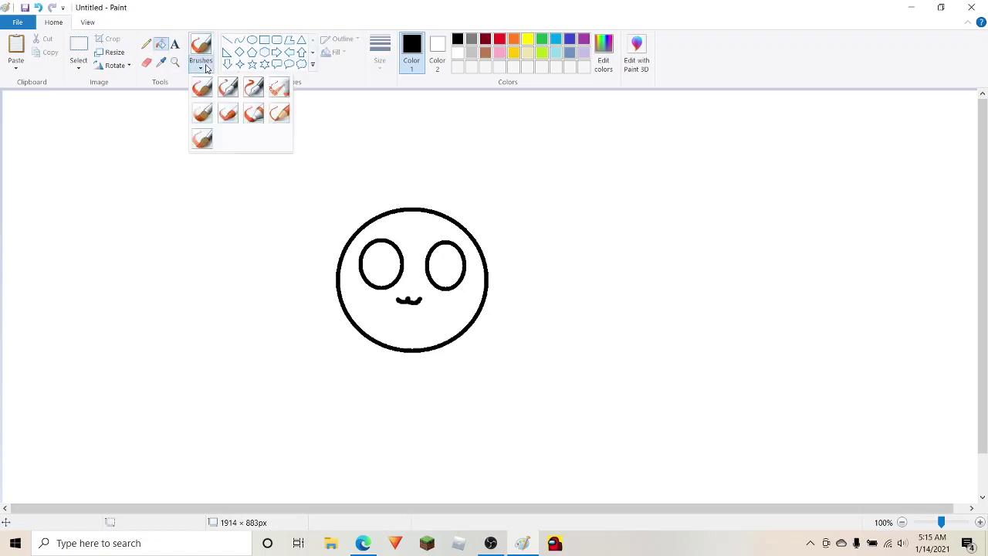
pyautogui.click(203, 87)
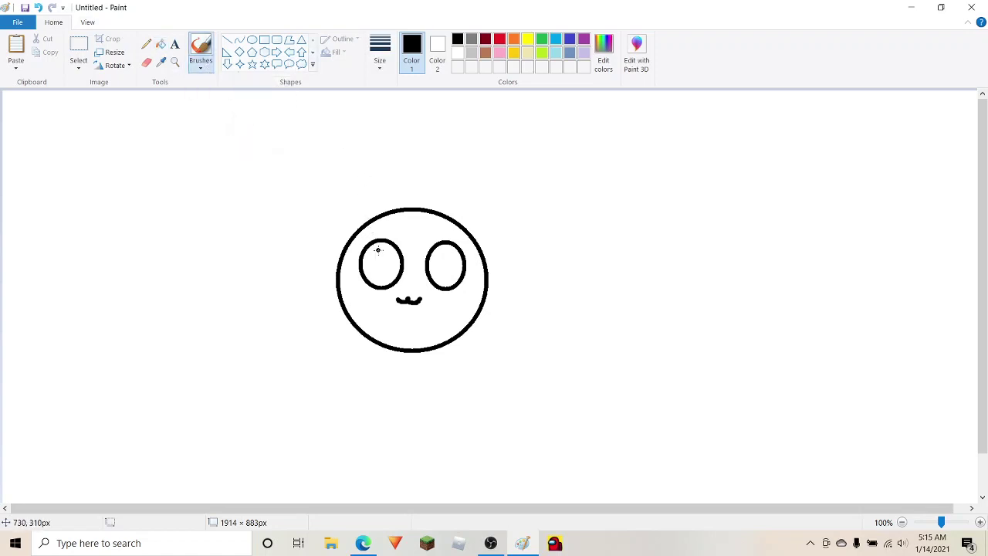
pyautogui.moveTo(379, 243); pyautogui.dragTo(402, 274)
pyautogui.moveTo(442, 246); pyautogui.dragTo(463, 275)
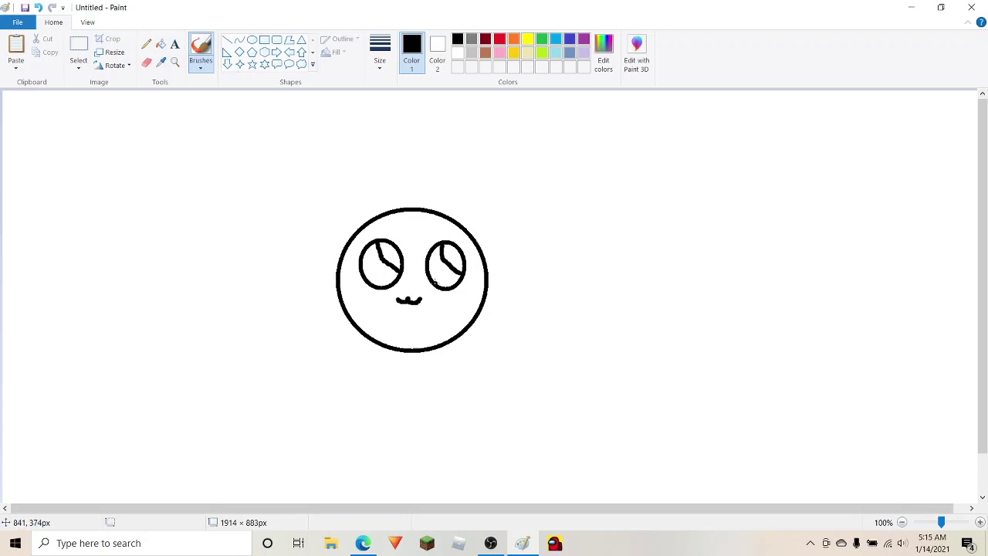
pyautogui.moveTo(443, 281); pyautogui.dragTo(444, 289)
pyautogui.moveTo(361, 274); pyautogui.dragTo(372, 281)
# Fill the main area of both eyes with black, leaving the upper-right and lower-left highlights white.
pyautogui.click(161, 44)
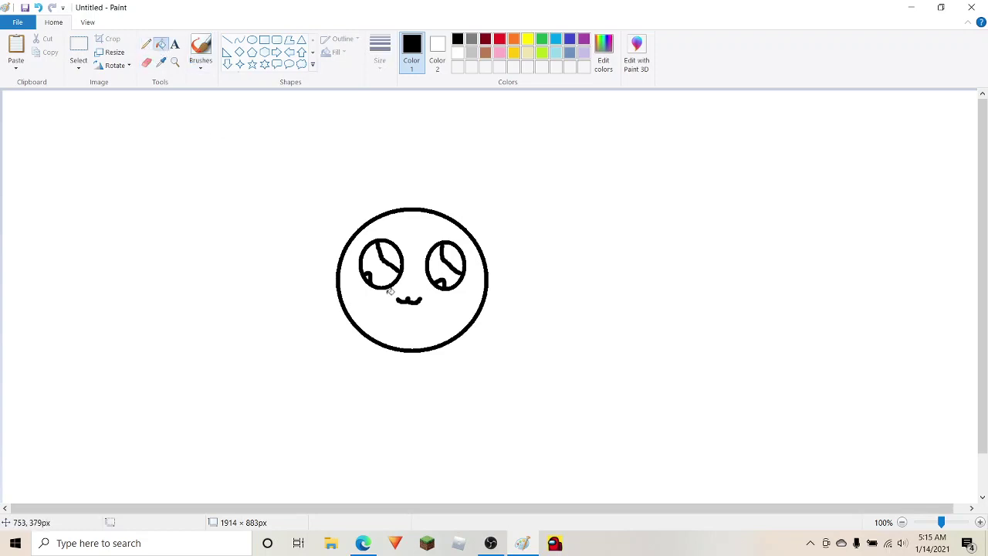
pyautogui.click(388, 276)
pyautogui.click(452, 267)
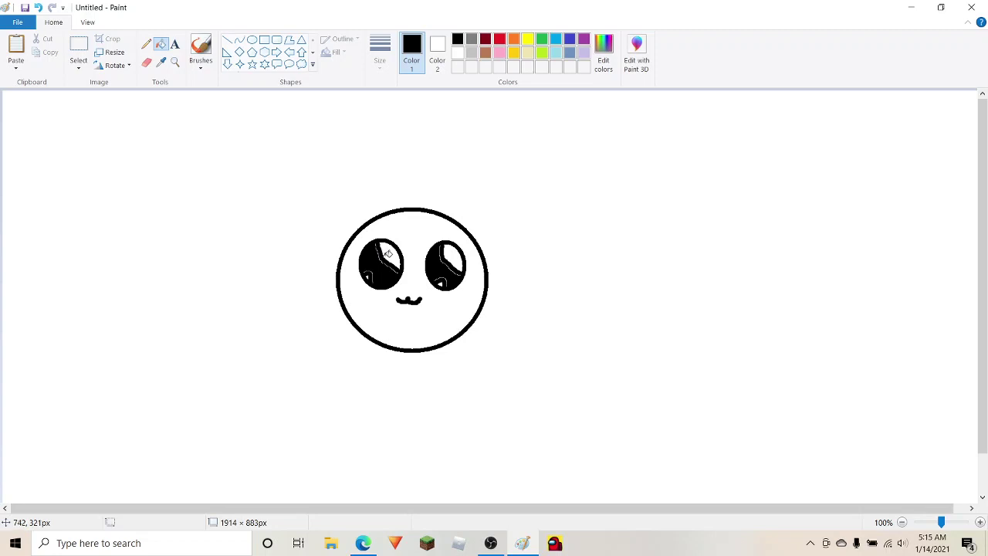
pyautogui.click(386, 255)
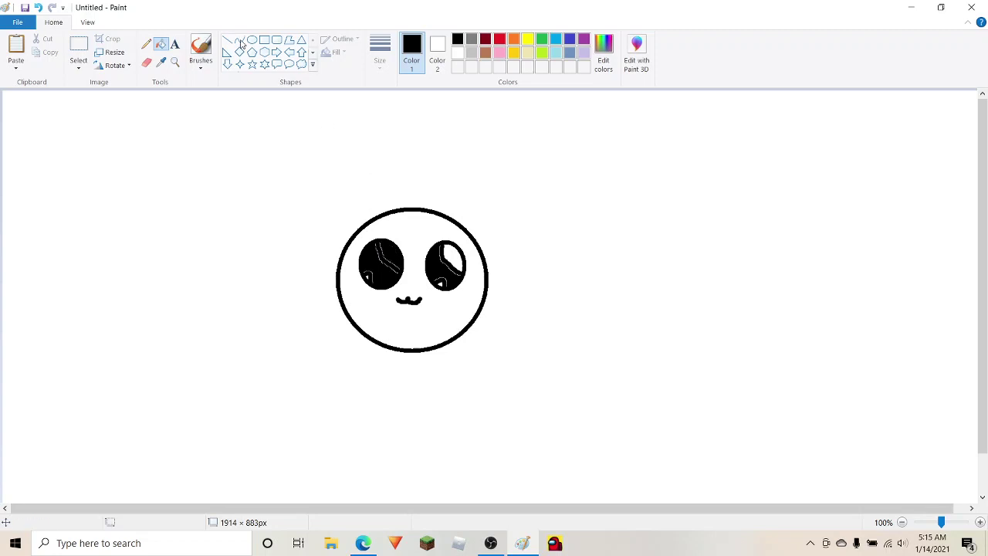
pyautogui.click(38, 7)
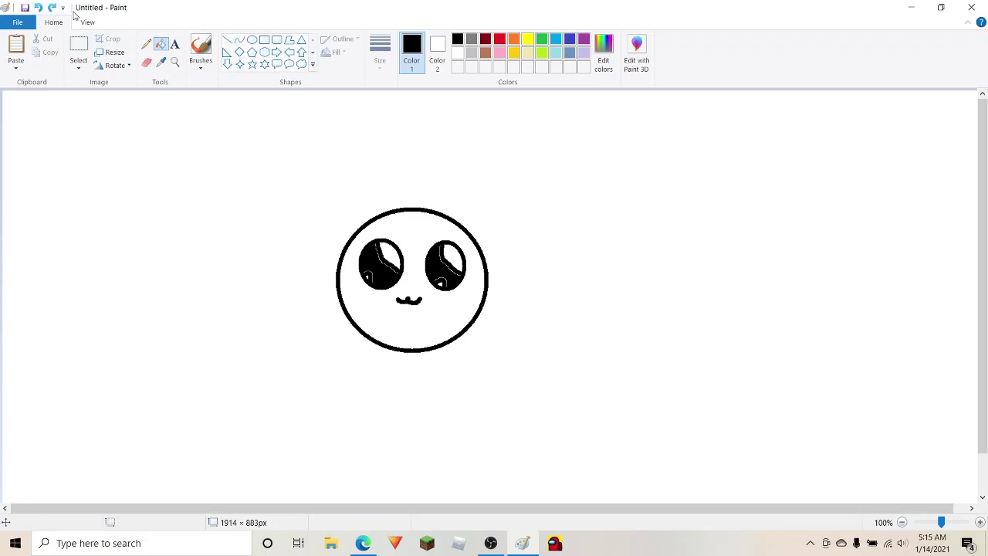
# Paint over the thin white gaps inside both black eyes with the standard brush.
pyautogui.click(201, 62)
pyautogui.click(203, 84)
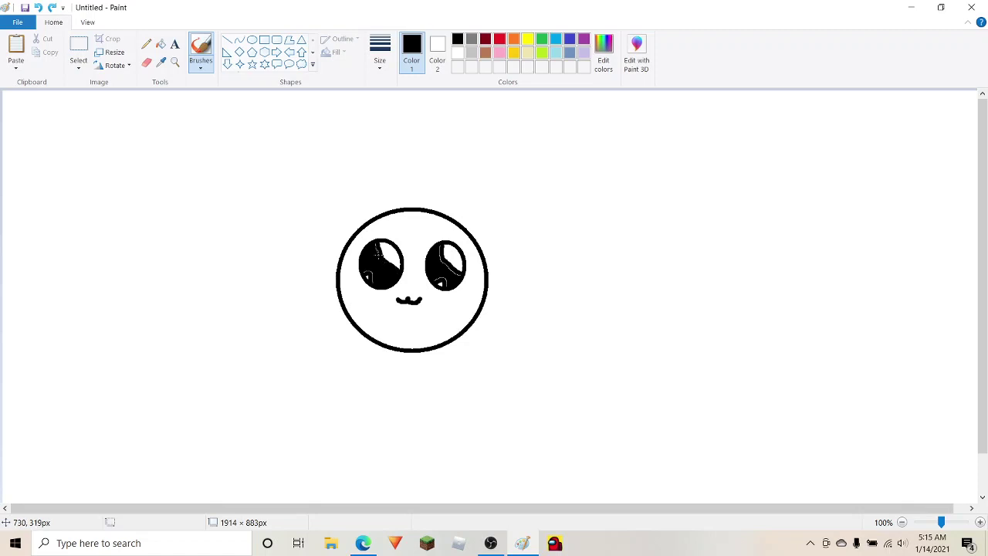
pyautogui.moveTo(374, 246); pyautogui.dragTo(375, 244)
pyautogui.click(390, 66)
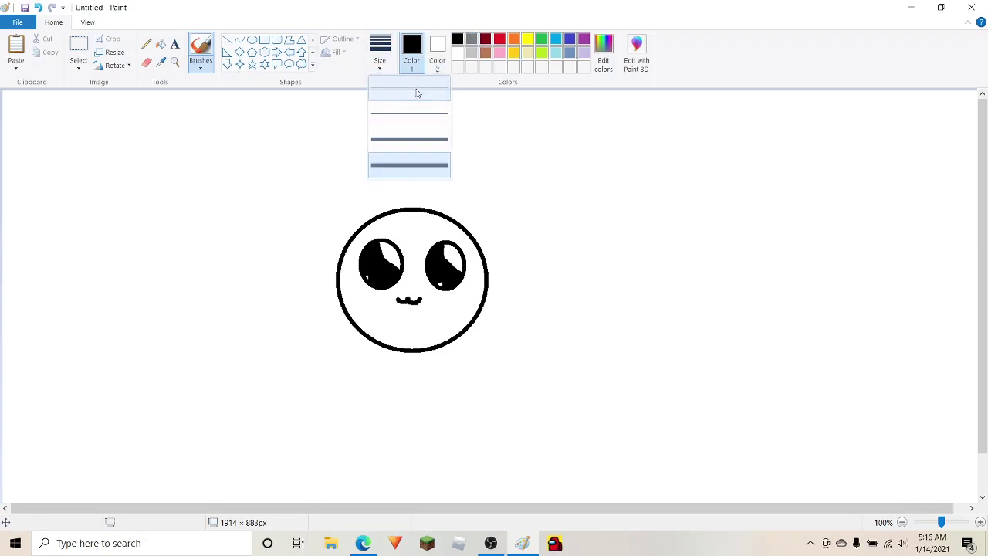
pyautogui.click(419, 90)
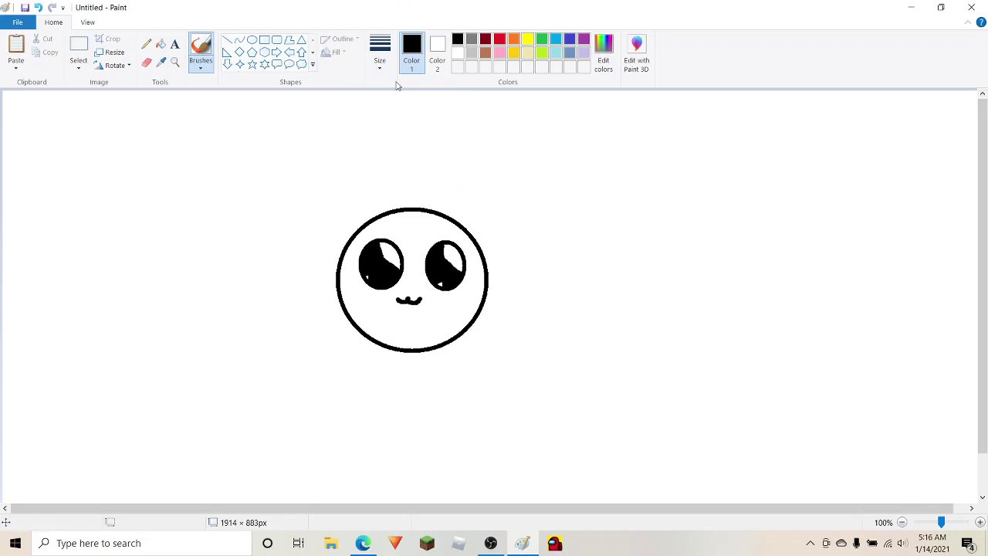
pyautogui.click(381, 60)
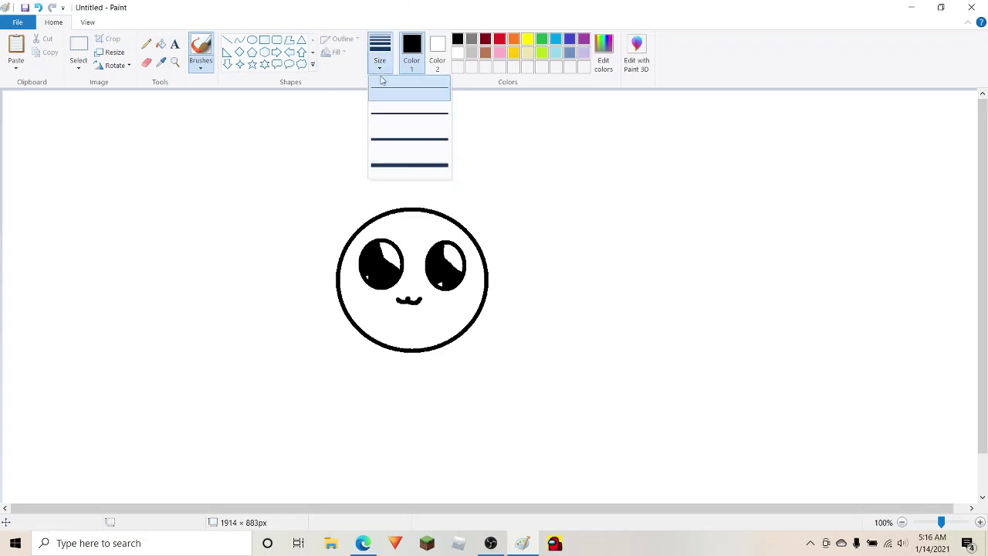
pyautogui.click(386, 140)
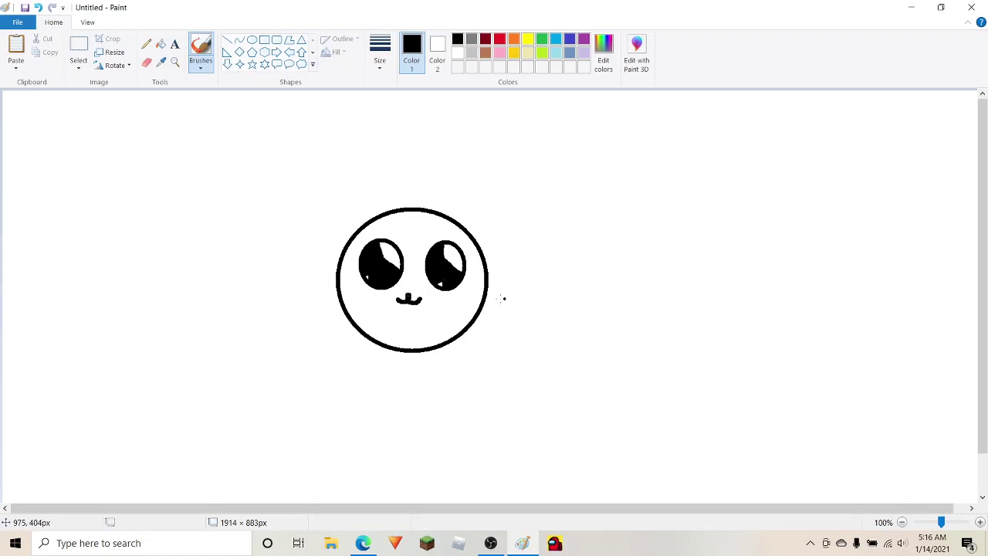
pyautogui.click(38, 7)
# Paint a tiny nose outline at the middle of the mouth with a thin brush.
pyautogui.click(380, 50)
pyautogui.click(410, 101)
pyautogui.click(200, 68)
pyautogui.click(203, 85)
# Paint a tall ear-like flap with rounded corners on the head's right side using the thickest brush, redoing it until the shape is even.
pyautogui.click(381, 55)
pyautogui.click(390, 171)
pyautogui.moveTo(467, 231)
pyautogui.mouseDown()
pyautogui.moveTo(500, 226)
pyautogui.moveTo(510, 265)
pyautogui.moveTo(507, 328)
pyautogui.moveTo(488, 344)
pyautogui.moveTo(467, 334)
pyautogui.mouseUp()
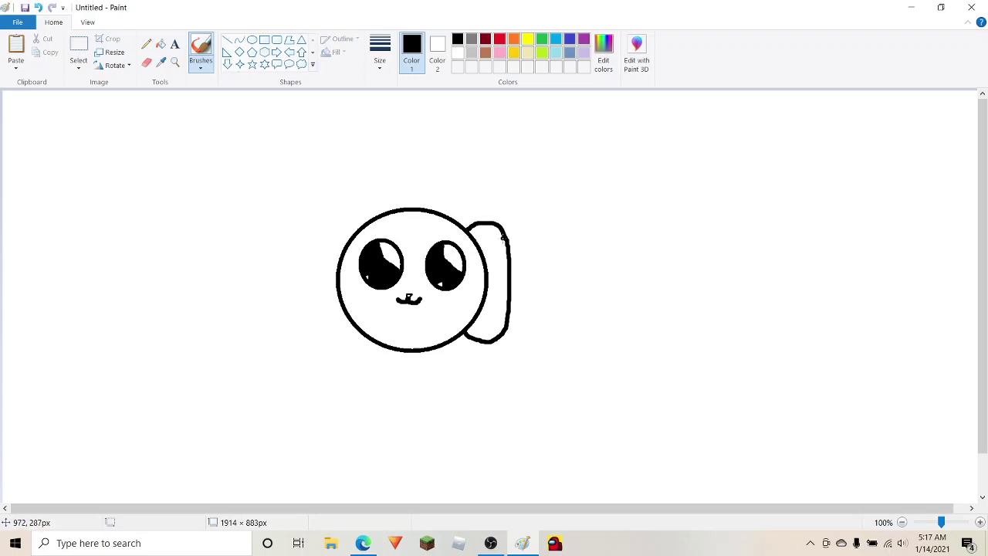
pyautogui.click(38, 7)
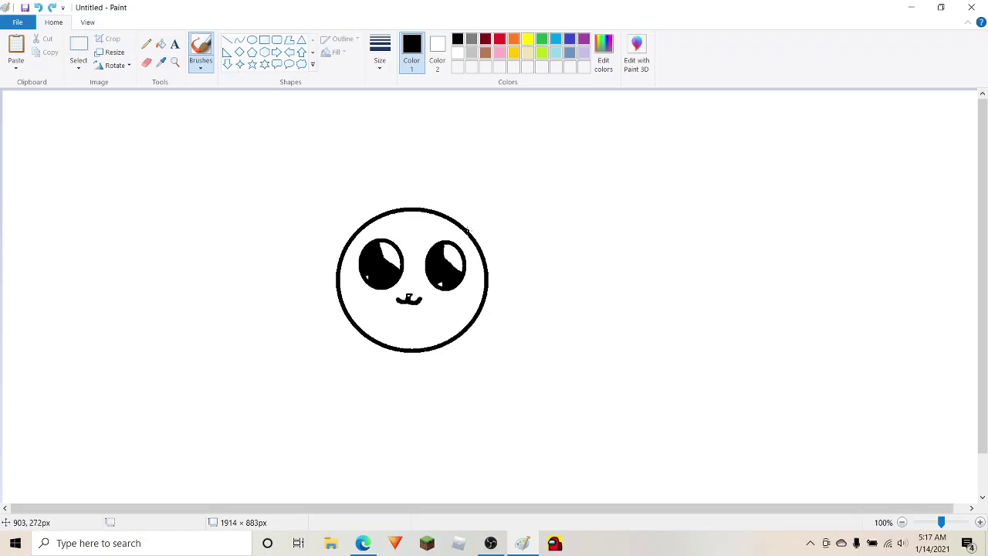
pyautogui.moveTo(466, 230)
pyautogui.mouseDown()
pyautogui.moveTo(486, 223)
pyautogui.moveTo(495, 231)
pyautogui.mouseUp()
pyautogui.click(38, 7)
pyautogui.moveTo(468, 231)
pyautogui.mouseDown()
pyautogui.moveTo(499, 222)
pyautogui.moveTo(511, 236)
pyautogui.mouseUp()
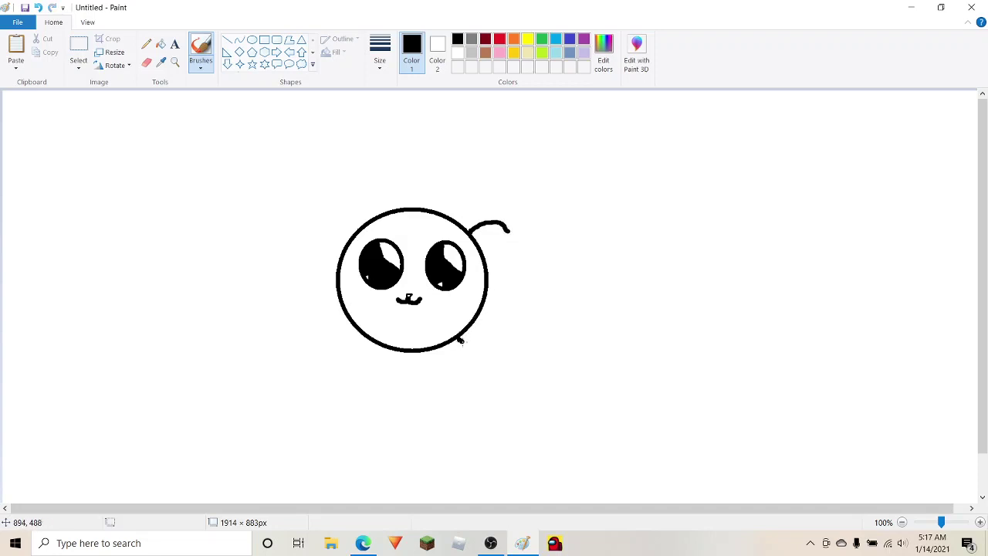
pyautogui.moveTo(460, 340)
pyautogui.mouseDown()
pyautogui.moveTo(504, 338)
pyautogui.moveTo(509, 225)
pyautogui.mouseUp()
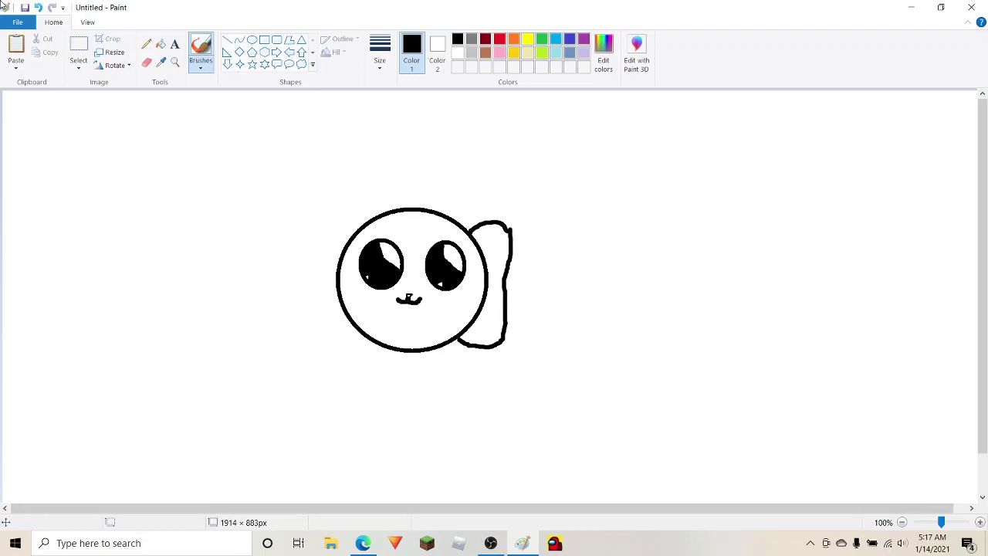
pyautogui.click(38, 7)
pyautogui.click(38, 7)
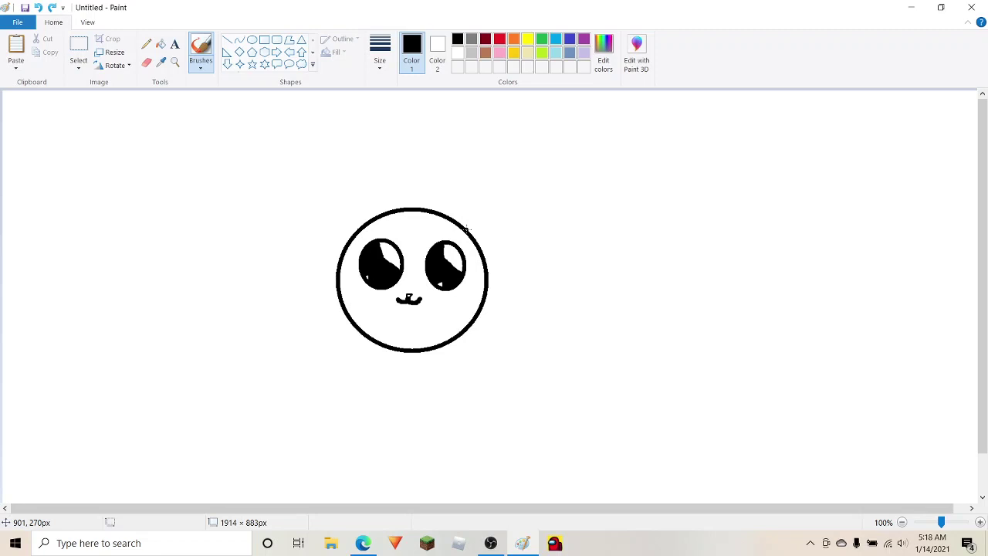
pyautogui.moveTo(467, 229)
pyautogui.mouseDown()
pyautogui.moveTo(510, 217)
pyautogui.moveTo(519, 228)
pyautogui.moveTo(518, 332)
pyautogui.moveTo(486, 337)
pyautogui.moveTo(472, 315)
pyautogui.mouseUp()
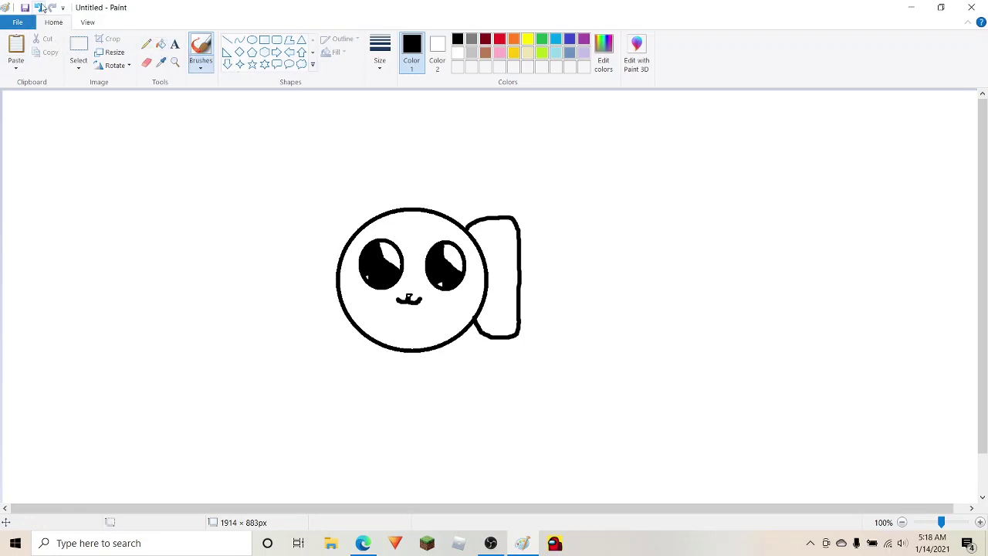
pyautogui.click(39, 7)
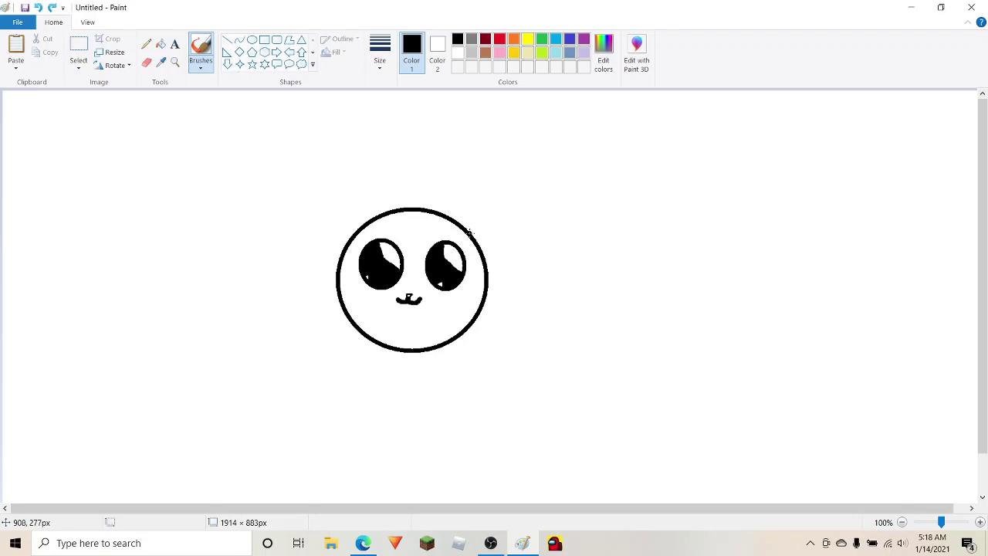
pyautogui.moveTo(467, 232)
pyautogui.mouseDown()
pyautogui.moveTo(509, 229)
pyautogui.moveTo(513, 260)
pyautogui.moveTo(500, 334)
pyautogui.moveTo(460, 335)
pyautogui.mouseUp()
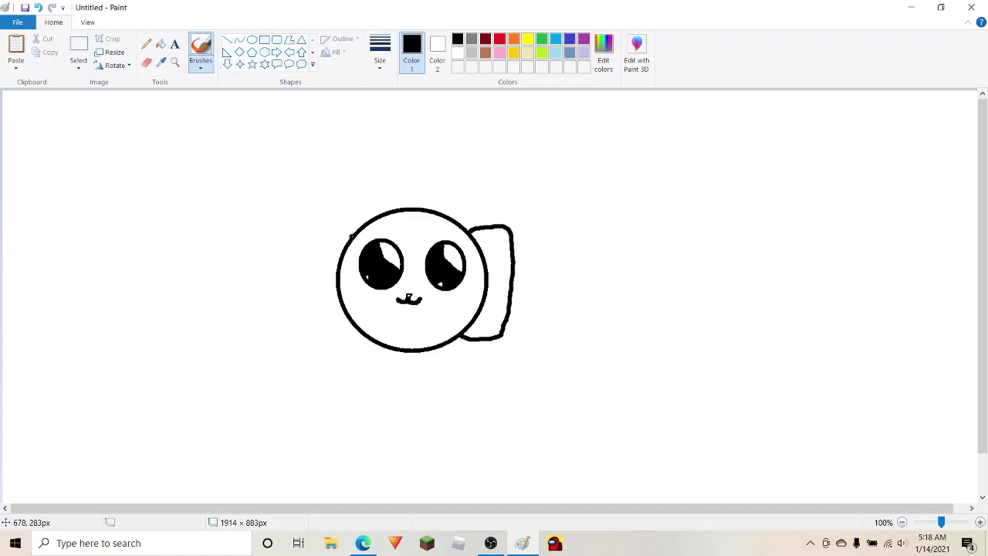
# Try to paint a matching flap on the left side of the head.
pyautogui.moveTo(358, 225)
pyautogui.mouseDown()
pyautogui.moveTo(317, 235)
pyautogui.moveTo(305, 290)
pyautogui.moveTo(319, 324)
pyautogui.moveTo(375, 337)
pyautogui.mouseUp()
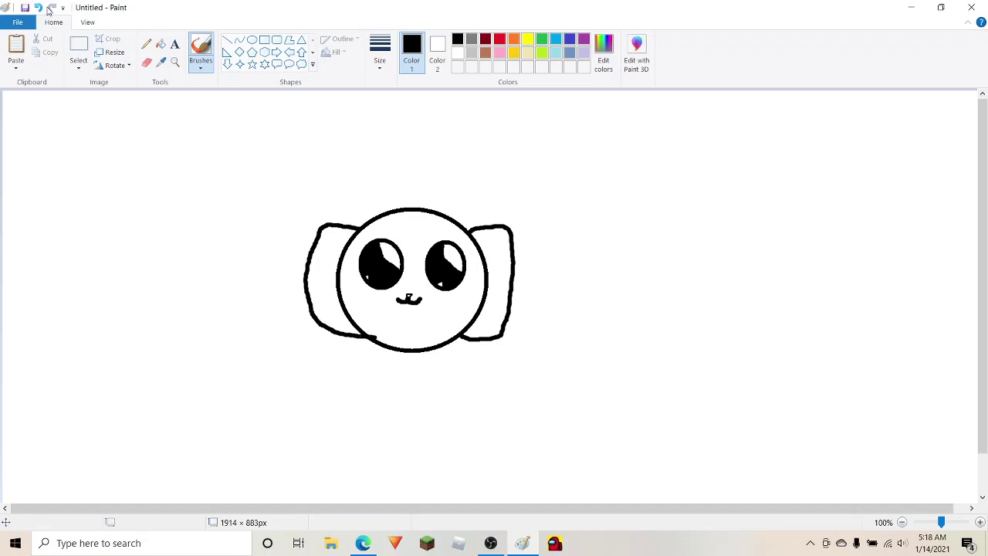
pyautogui.click(38, 7)
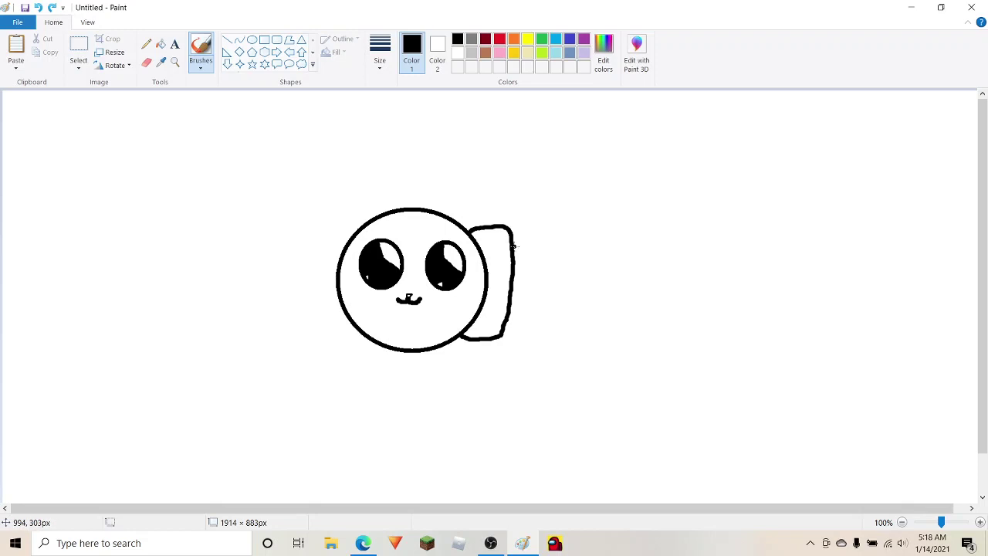
# Touch up the right flap's upper outer corner and paint a matching rounded flap on the head's left side.
pyautogui.click(512, 245)
pyautogui.moveTo(508, 230); pyautogui.dragTo(511, 252)
pyautogui.moveTo(355, 228)
pyautogui.mouseDown()
pyautogui.moveTo(322, 229)
pyautogui.moveTo(316, 242)
pyautogui.moveTo(308, 324)
pyautogui.moveTo(324, 347)
pyautogui.moveTo(388, 342)
pyautogui.mouseUp()
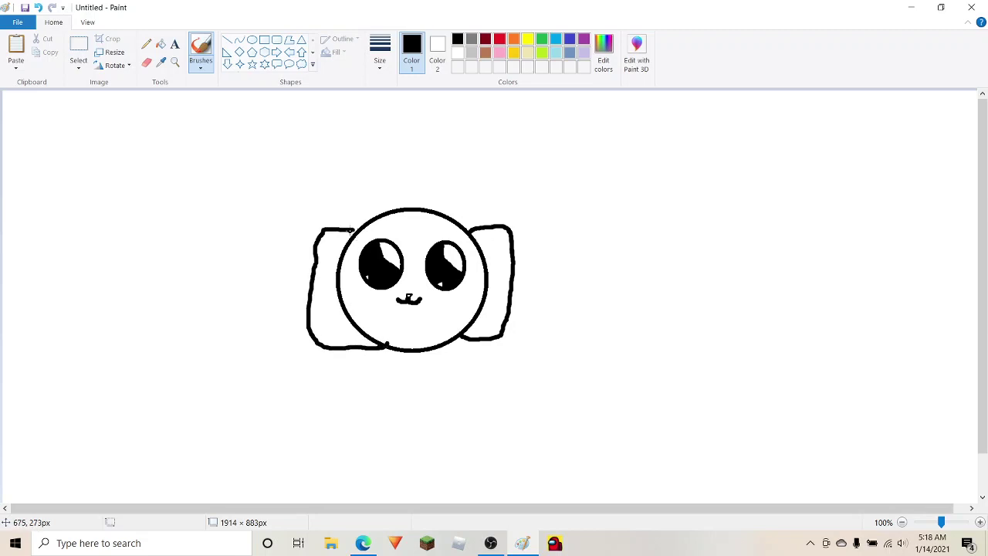
pyautogui.moveTo(352, 229); pyautogui.dragTo(356, 228)
# Paint a small three-pointed crown outline above the head and put an ellipse ball on each of its tips.
pyautogui.moveTo(394, 202)
pyautogui.mouseDown()
pyautogui.moveTo(429, 204)
pyautogui.moveTo(421, 182)
pyautogui.moveTo(413, 194)
pyautogui.mouseUp()
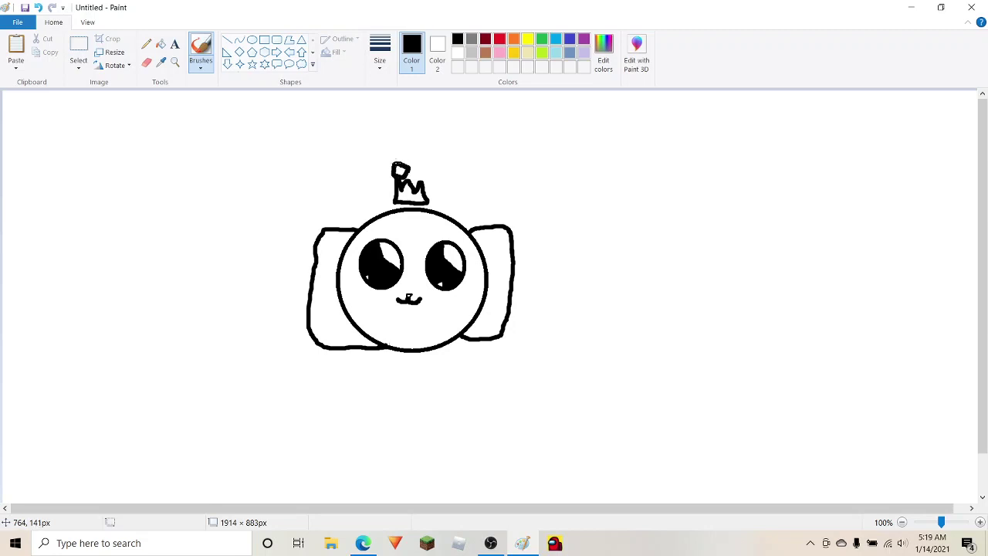
pyautogui.click(38, 6)
pyautogui.click(251, 40)
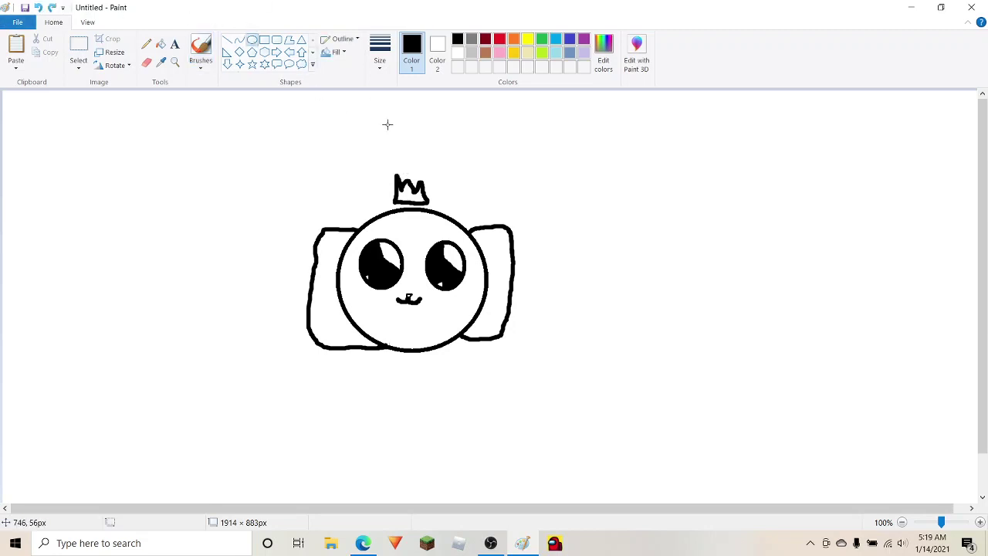
pyautogui.moveTo(388, 162)
pyautogui.mouseDown()
pyautogui.moveTo(402, 177)
pyautogui.moveTo(403, 160)
pyautogui.moveTo(411, 180)
pyautogui.moveTo(429, 184)
pyautogui.mouseUp()
pyautogui.click(427, 155)
pyautogui.click(425, 168)
pyautogui.click(454, 179)
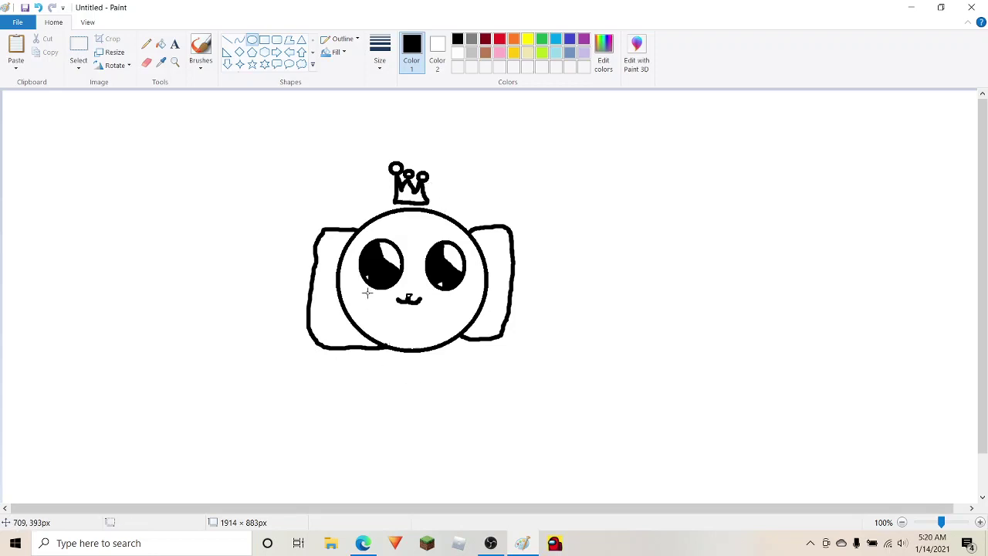
# Paint two front legs with outward-pointing feet below the head using the standard brush.
pyautogui.click(201, 68)
pyautogui.click(203, 84)
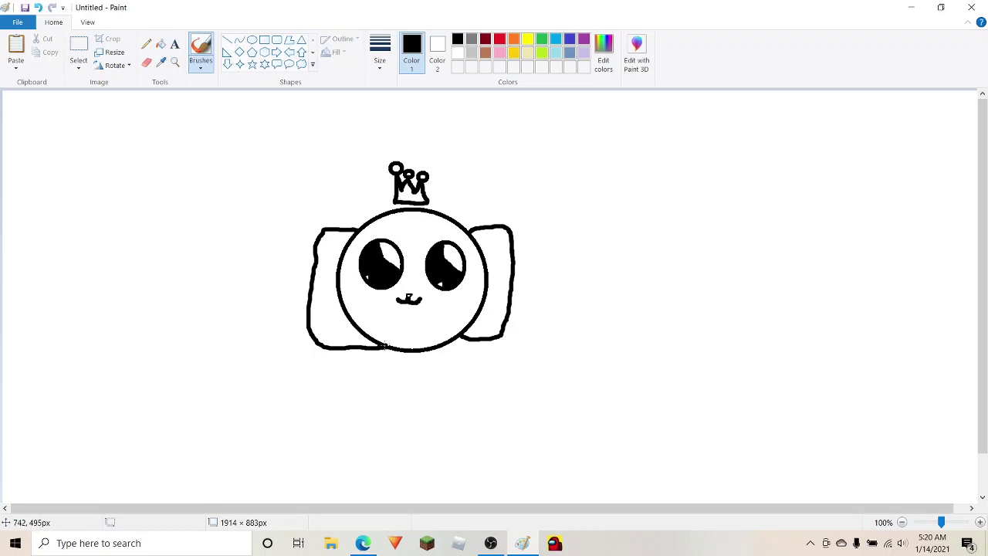
pyautogui.moveTo(384, 345)
pyautogui.mouseDown()
pyautogui.moveTo(385, 381)
pyautogui.moveTo(371, 389)
pyautogui.moveTo(377, 397)
pyautogui.moveTo(392, 397)
pyautogui.moveTo(395, 369)
pyautogui.moveTo(438, 347)
pyautogui.moveTo(433, 386)
pyautogui.moveTo(447, 394)
pyautogui.moveTo(422, 394)
pyautogui.moveTo(423, 364)
pyautogui.mouseUp()
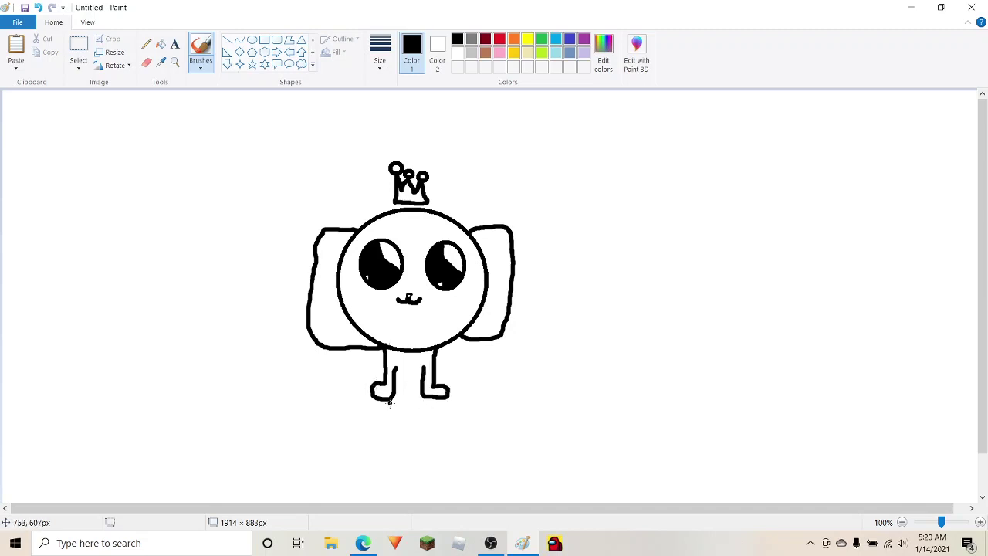
# Paint the belly line between the front legs and a hind leg with a paw on each side, redoing the left paw.
pyautogui.moveTo(394, 392)
pyautogui.mouseDown()
pyautogui.moveTo(419, 395)
pyautogui.moveTo(377, 359)
pyautogui.moveTo(359, 374)
pyautogui.moveTo(367, 381)
pyautogui.mouseUp()
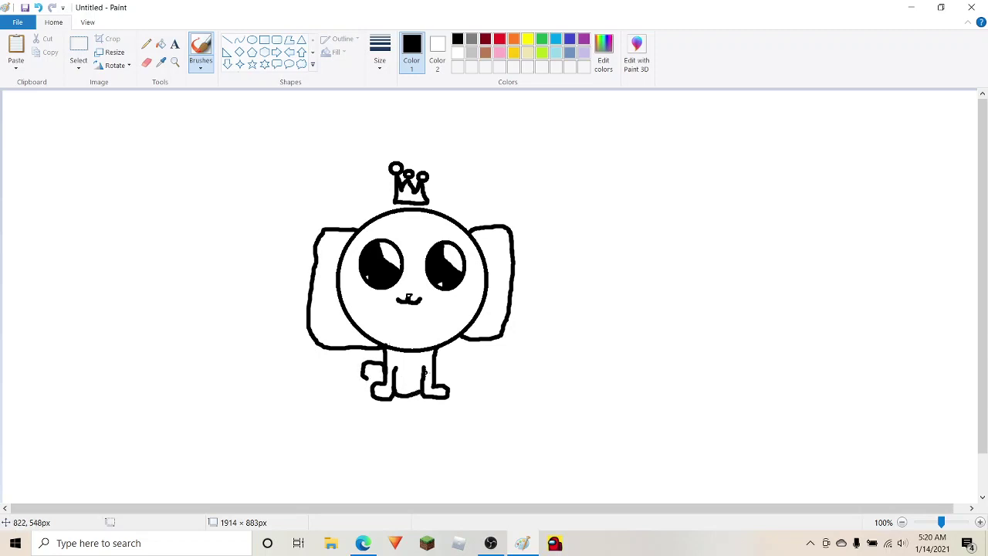
pyautogui.moveTo(437, 365)
pyautogui.mouseDown()
pyautogui.moveTo(454, 361)
pyautogui.moveTo(461, 376)
pyautogui.moveTo(449, 393)
pyautogui.mouseUp()
pyautogui.moveTo(363, 380); pyautogui.dragTo(374, 387)
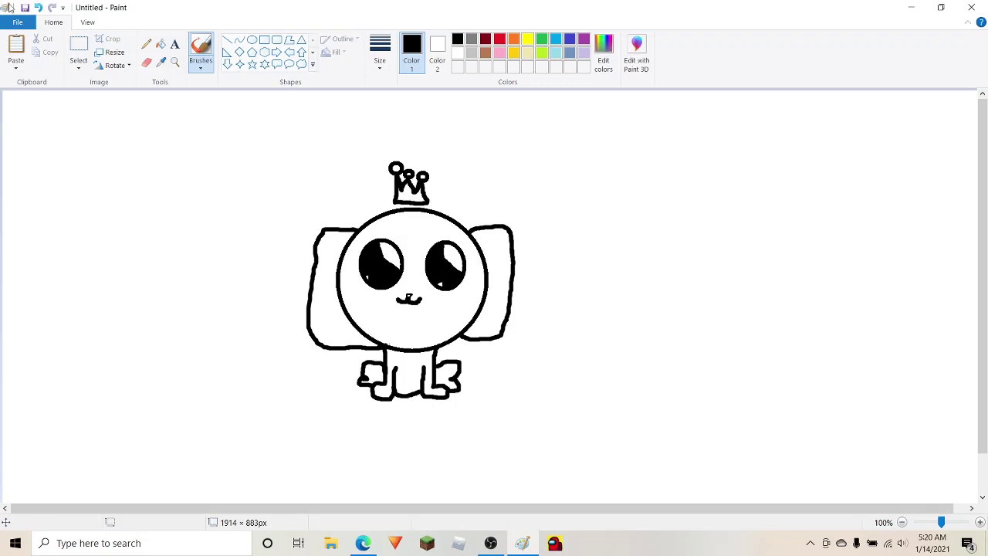
pyautogui.click(38, 7)
pyautogui.moveTo(367, 380)
pyautogui.mouseDown()
pyautogui.moveTo(356, 380)
pyautogui.moveTo(363, 389)
pyautogui.mouseUp()
# Paint a small pointed tail between the body's right side and the head, undoing the first flat version.
pyautogui.moveTo(437, 356)
pyautogui.mouseDown()
pyautogui.moveTo(461, 348)
pyautogui.moveTo(446, 349)
pyautogui.mouseUp()
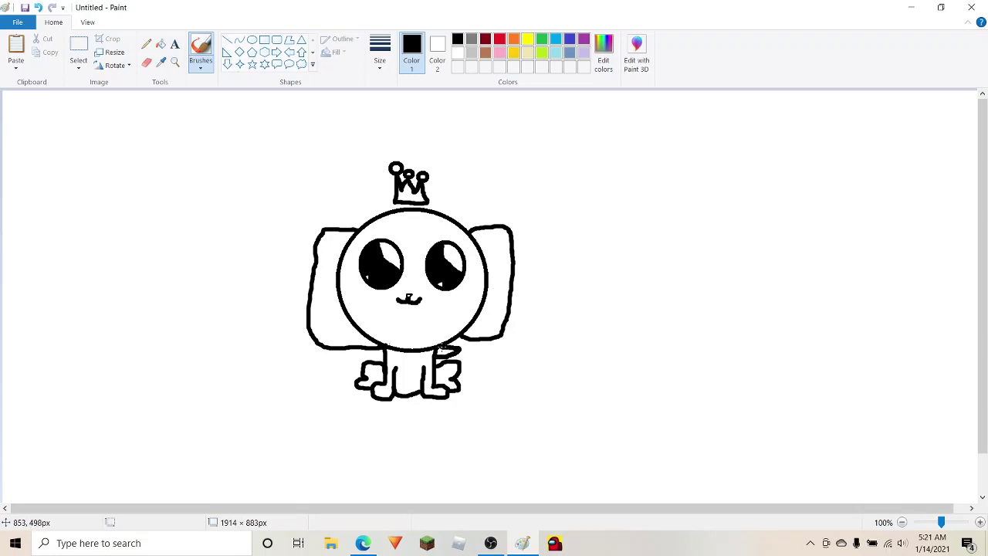
pyautogui.click(38, 7)
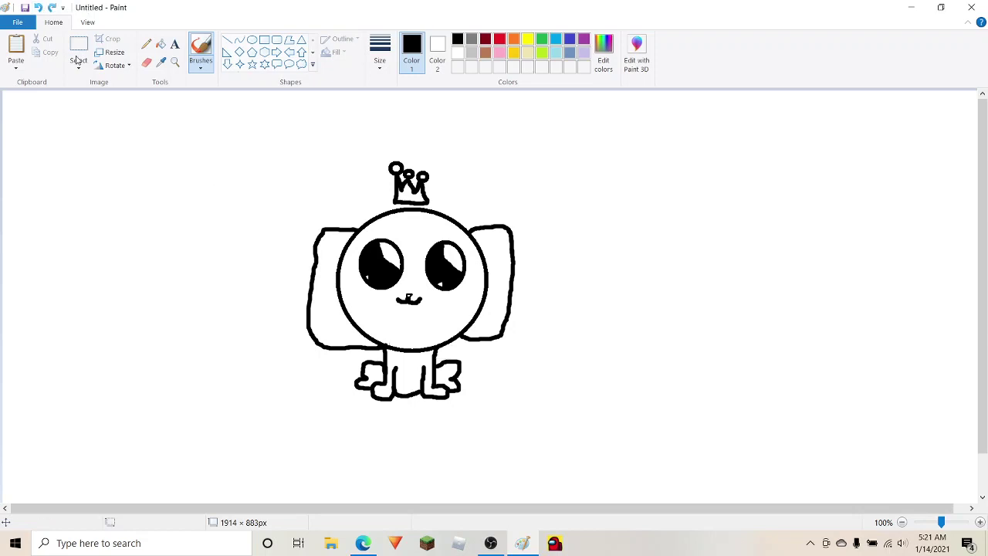
pyautogui.moveTo(444, 363)
pyautogui.mouseDown()
pyautogui.moveTo(451, 351)
pyautogui.moveTo(438, 360)
pyautogui.mouseUp()
# Fill the three balls on the crown's tips with red.
pyautogui.click(167, 47)
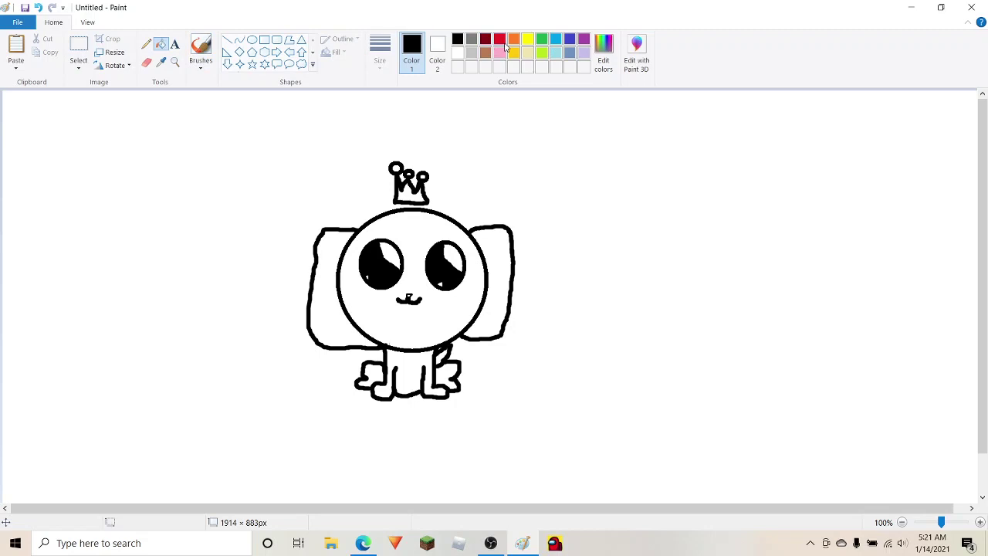
pyautogui.click(501, 42)
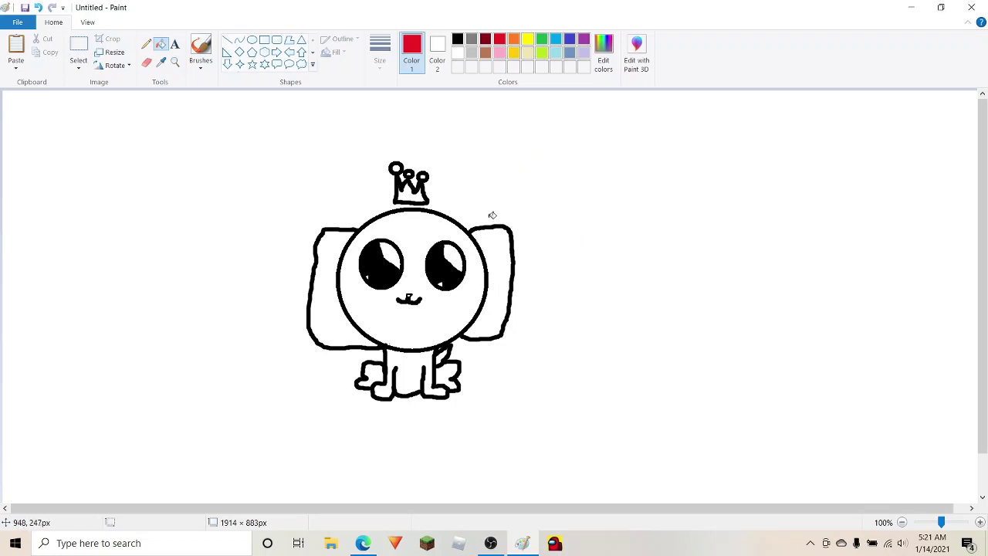
pyautogui.click(424, 177)
pyautogui.click(396, 168)
# Fill the head, both flaps, the body, legs and tail with yellow.
pyautogui.click(500, 51)
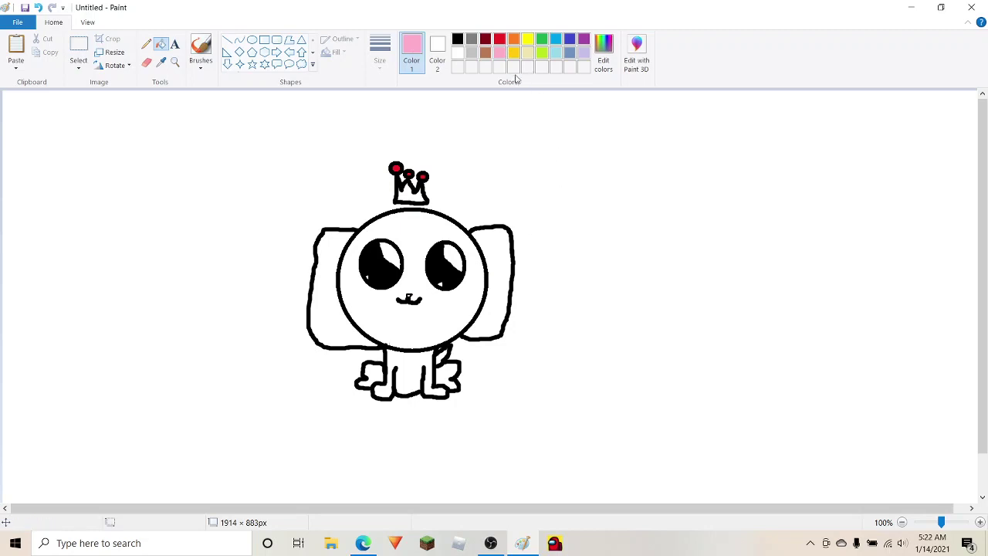
pyautogui.click(528, 38)
pyautogui.click(433, 296)
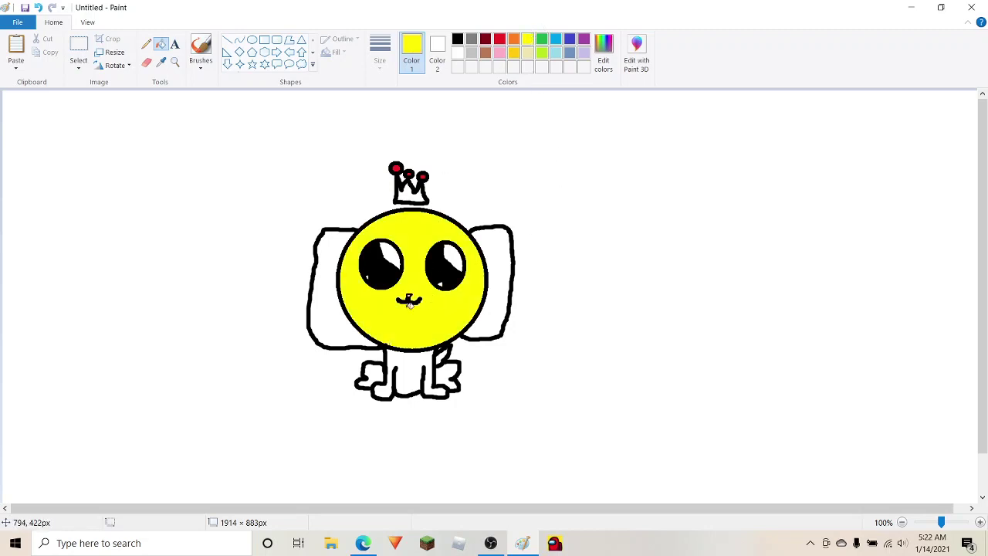
pyautogui.click(344, 316)
pyautogui.click(496, 321)
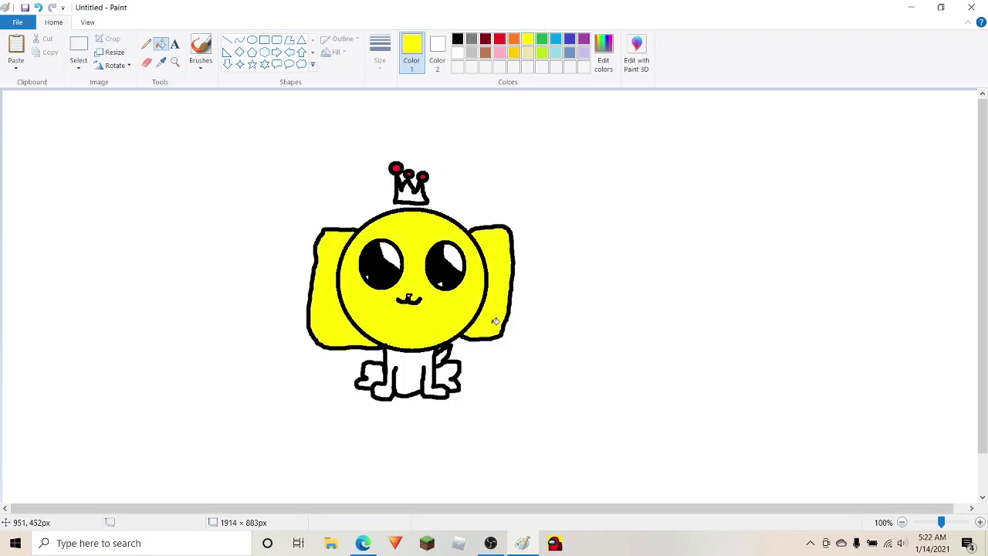
pyautogui.click(415, 377)
pyautogui.click(375, 377)
pyautogui.click(445, 365)
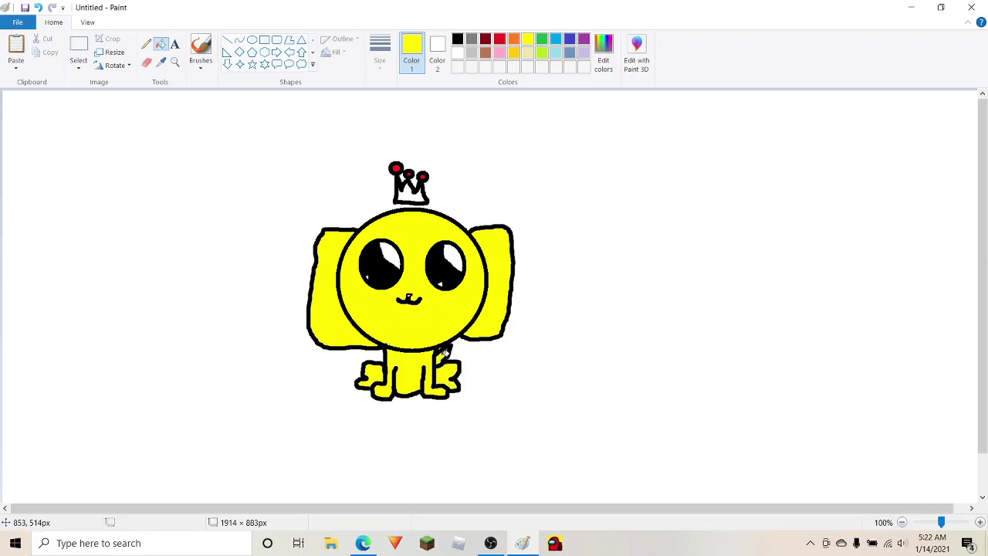
# Mix a slightly lighter custom yellow and fill the crown with it.
pyautogui.click(603, 62)
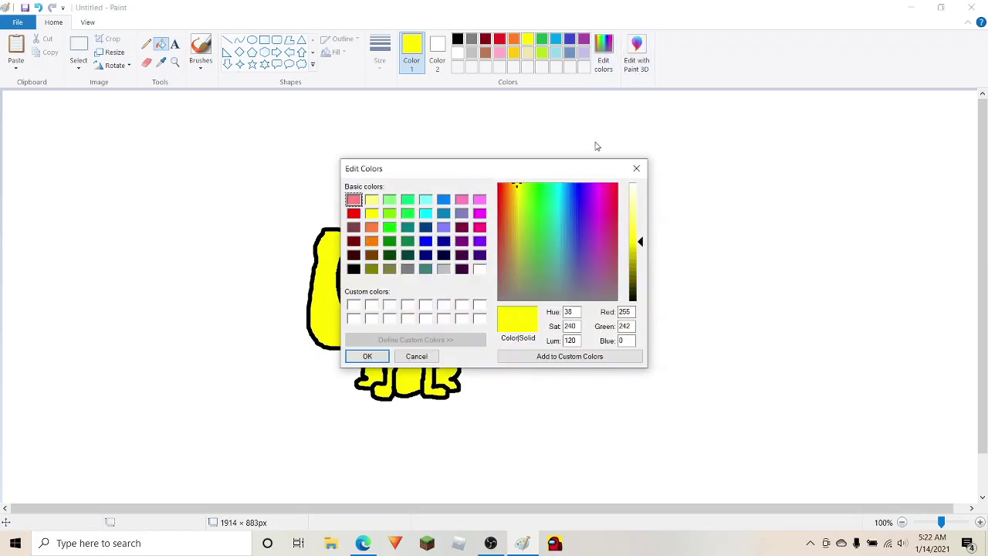
pyautogui.moveTo(628, 260); pyautogui.dragTo(633, 229)
pyautogui.click(366, 358)
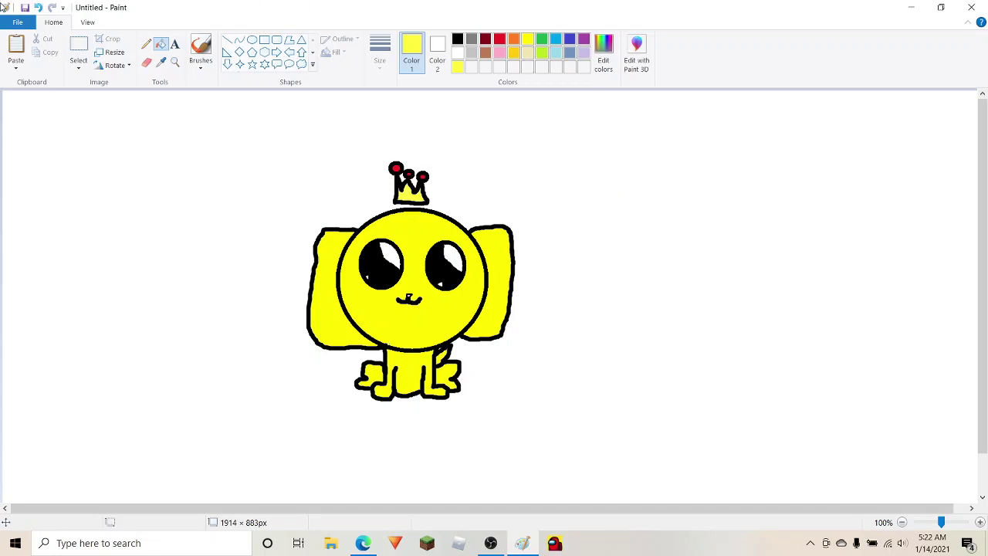
# Paint a black horizon line across the whole canvas behind the character with the standard brush at its thickest size.
pyautogui.click(200, 66)
pyautogui.click(201, 82)
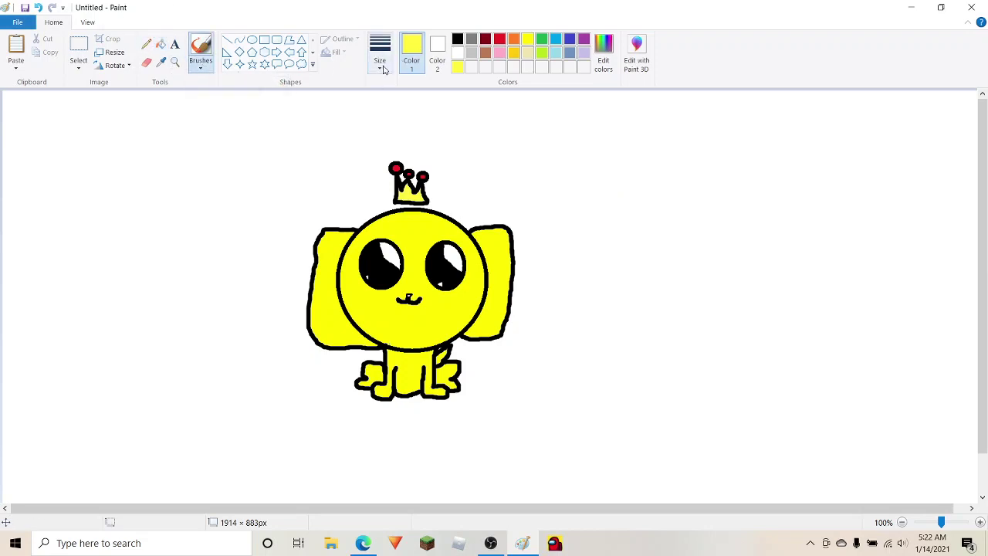
pyautogui.click(379, 64)
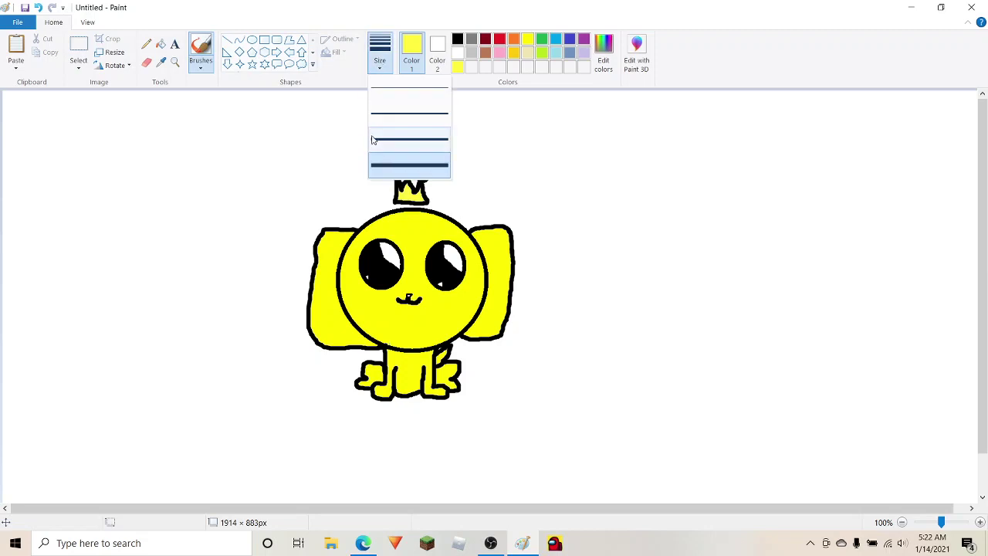
pyautogui.click(375, 158)
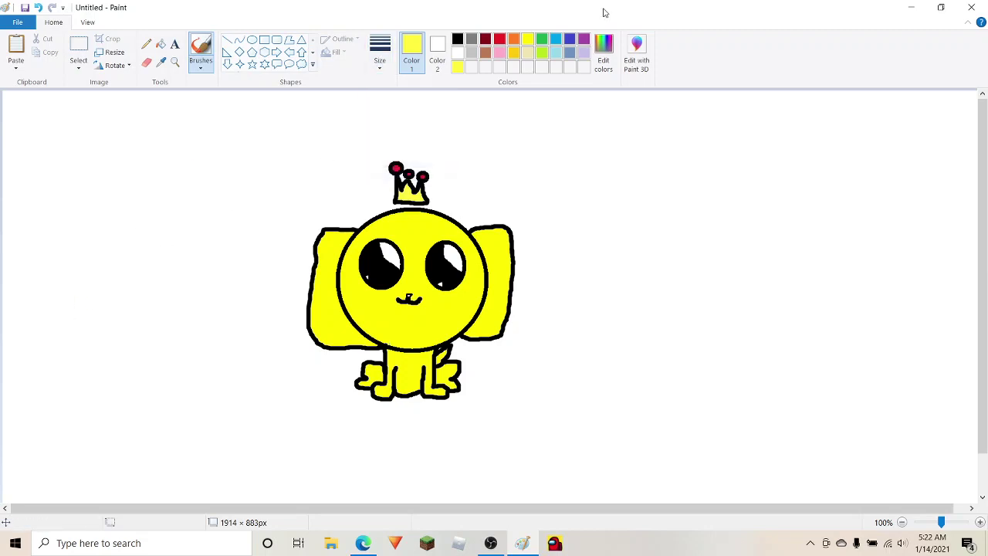
pyautogui.click(458, 39)
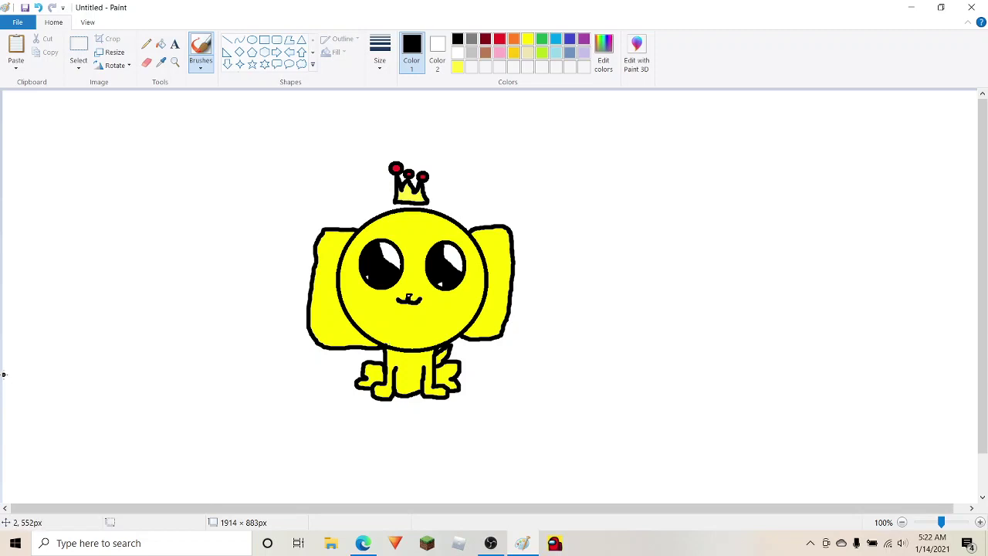
pyautogui.moveTo(4, 375); pyautogui.dragTo(362, 362)
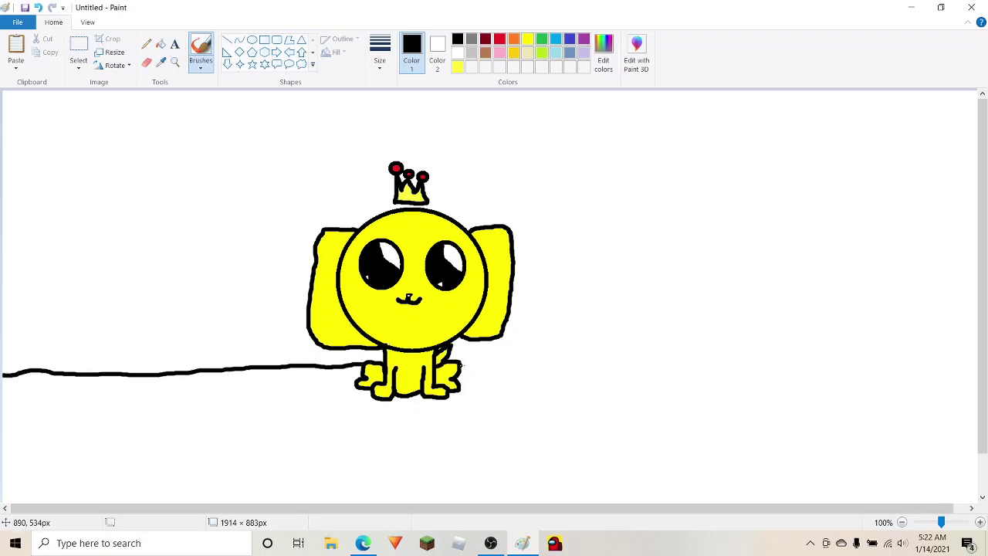
pyautogui.moveTo(462, 365)
pyautogui.mouseDown()
pyautogui.moveTo(825, 332)
pyautogui.moveTo(977, 332)
pyautogui.mouseUp()
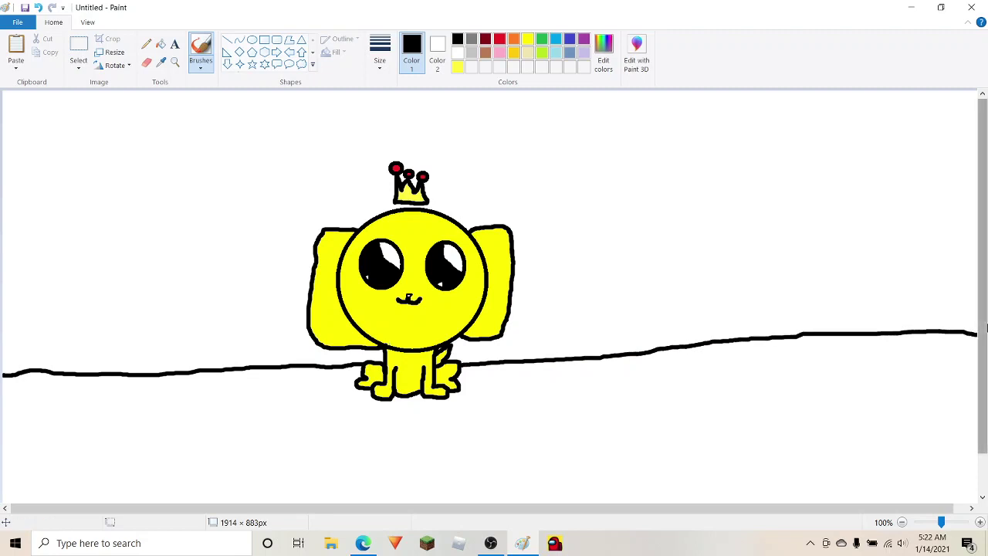
# Fill the ground below the horizon line with green.
pyautogui.click(160, 44)
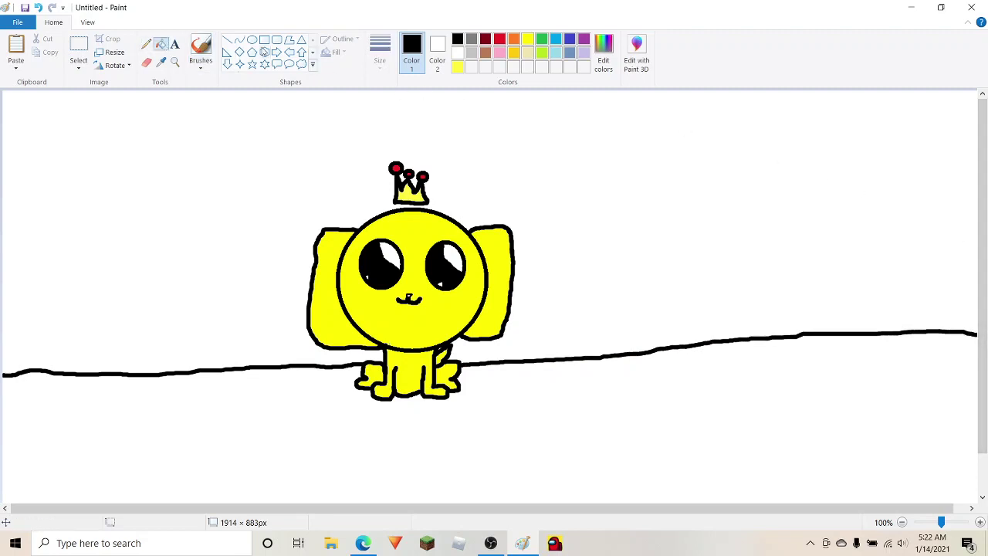
pyautogui.click(543, 40)
pyautogui.click(590, 419)
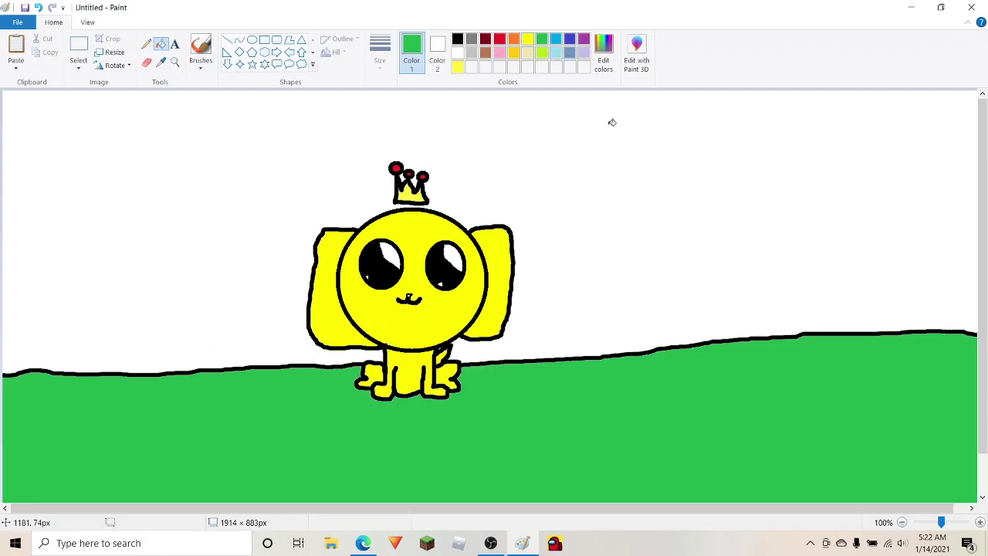
# Try lime and a lighter custom lime (RGB 194, 235, 71) as the ground fill, and return the ground to green.
pyautogui.click(542, 53)
pyautogui.click(564, 401)
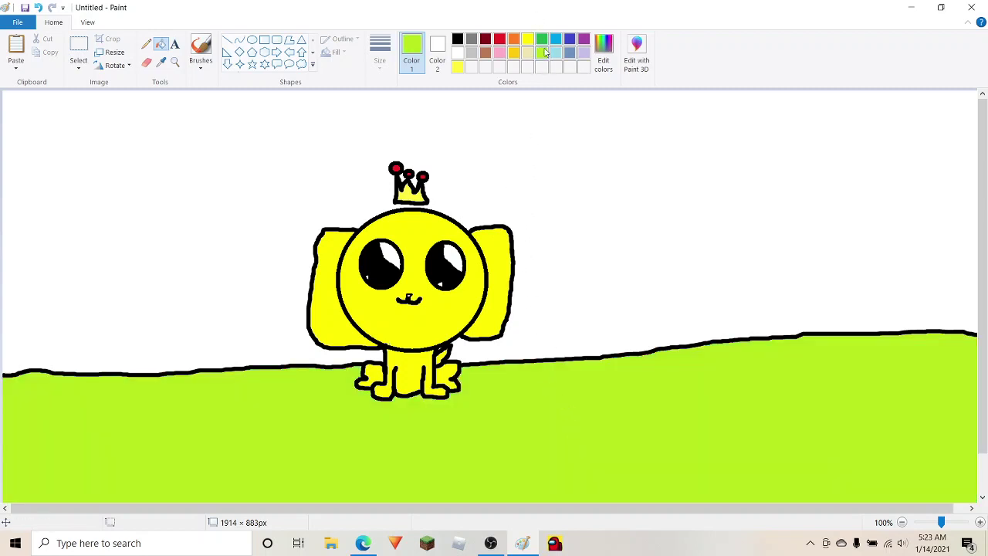
pyautogui.click(603, 60)
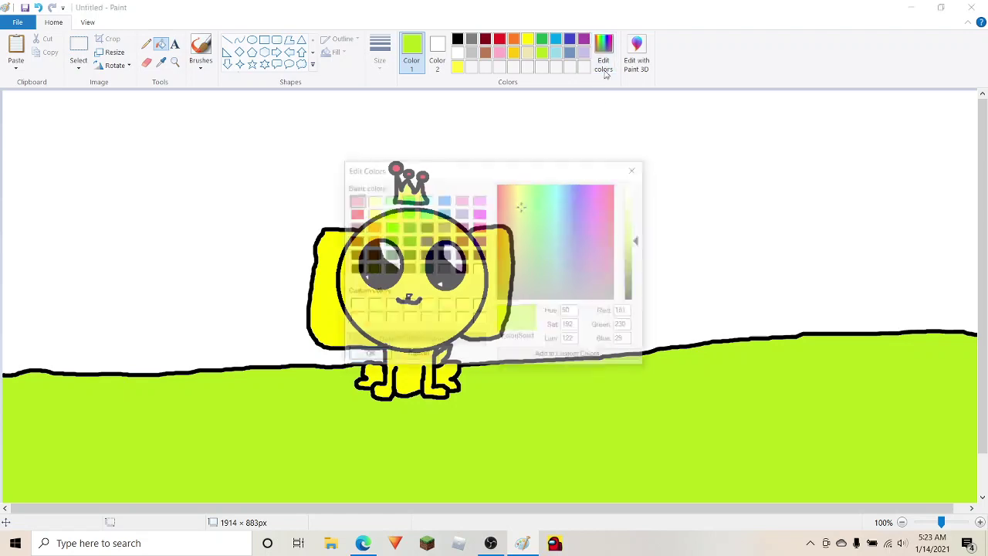
pyautogui.click(639, 220)
pyautogui.moveTo(639, 220); pyautogui.dragTo(640, 230)
pyautogui.click(368, 356)
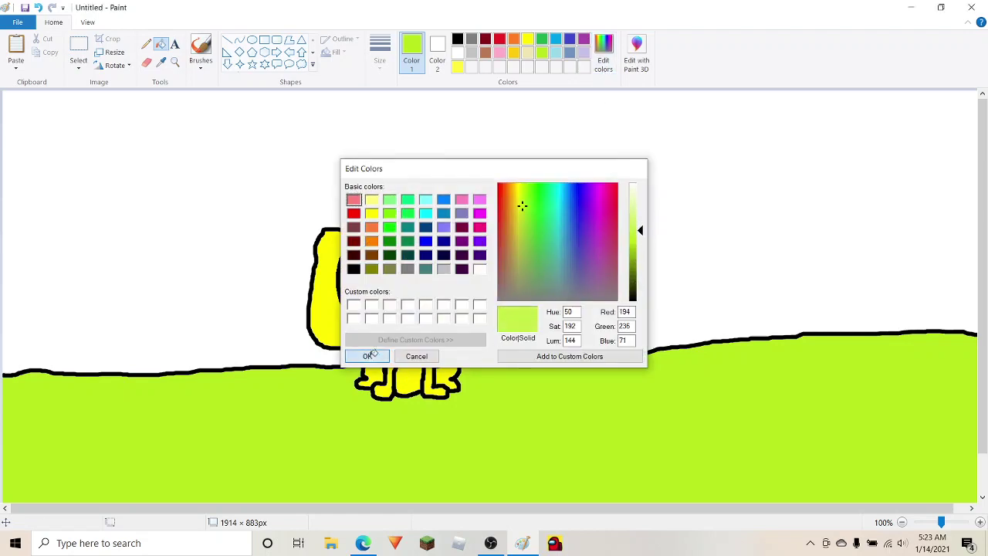
pyautogui.click(392, 434)
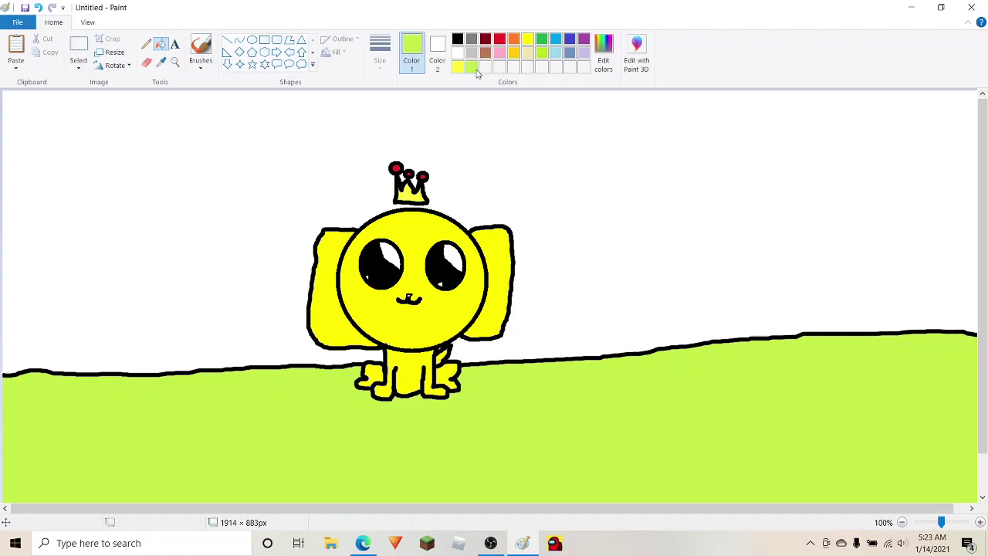
pyautogui.click(541, 40)
pyautogui.click(591, 413)
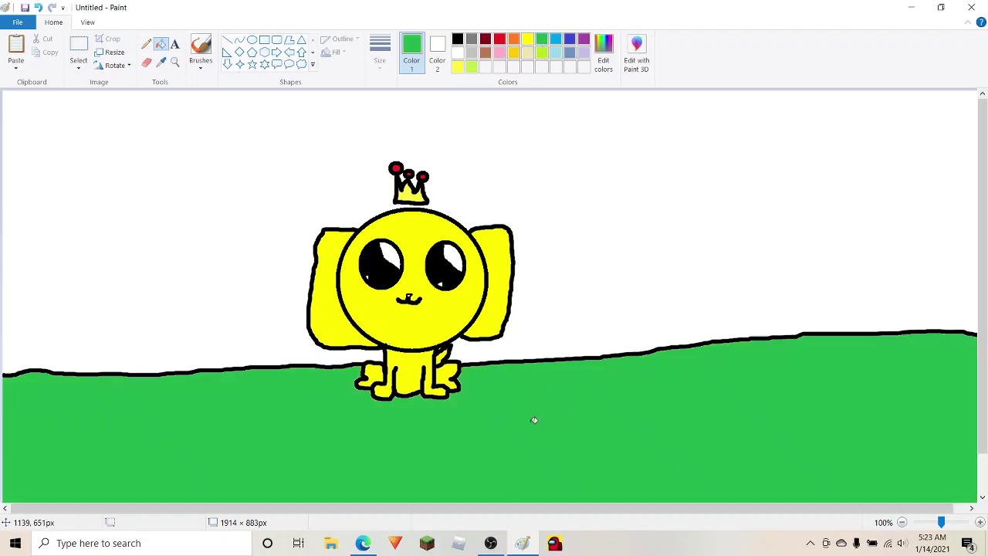
# Paint a spiky lime grass tuft on the horizon to the right of the character with the standard brush.
pyautogui.click(542, 54)
pyautogui.click(200, 66)
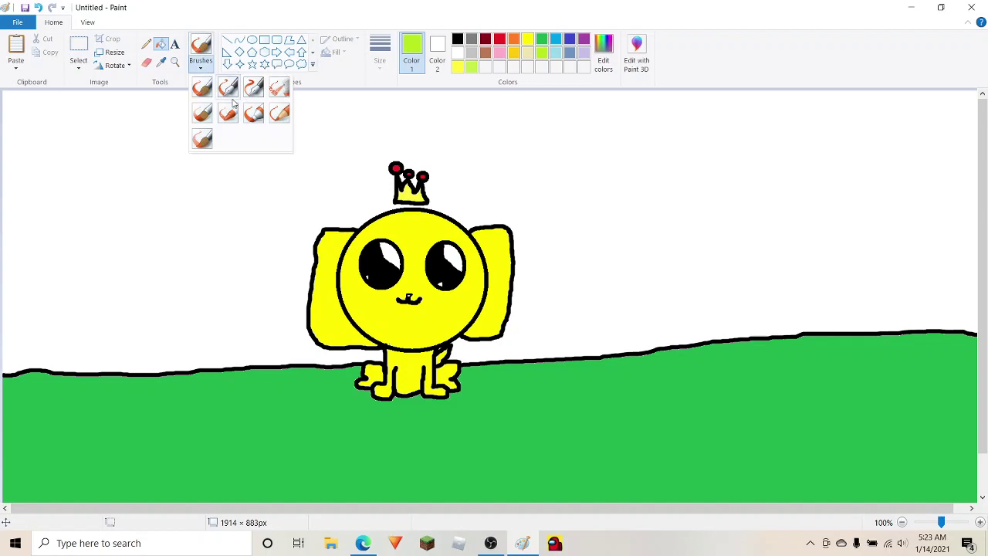
pyautogui.click(202, 87)
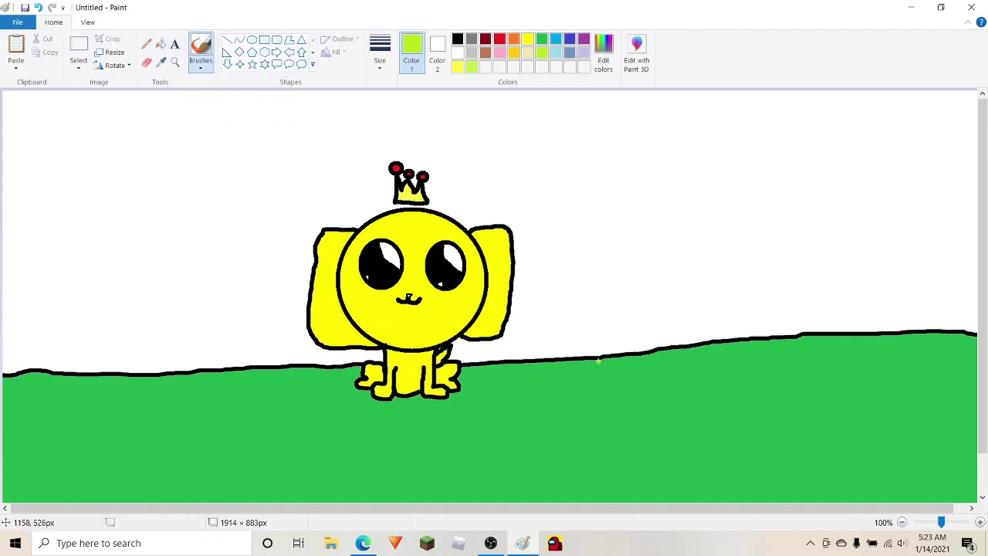
pyautogui.moveTo(581, 358)
pyautogui.mouseDown()
pyautogui.moveTo(680, 350)
pyautogui.moveTo(688, 347)
pyautogui.moveTo(657, 349)
pyautogui.moveTo(691, 340)
pyautogui.moveTo(640, 349)
pyautogui.moveTo(701, 332)
pyautogui.mouseUp()
pyautogui.moveTo(639, 346); pyautogui.dragTo(686, 328)
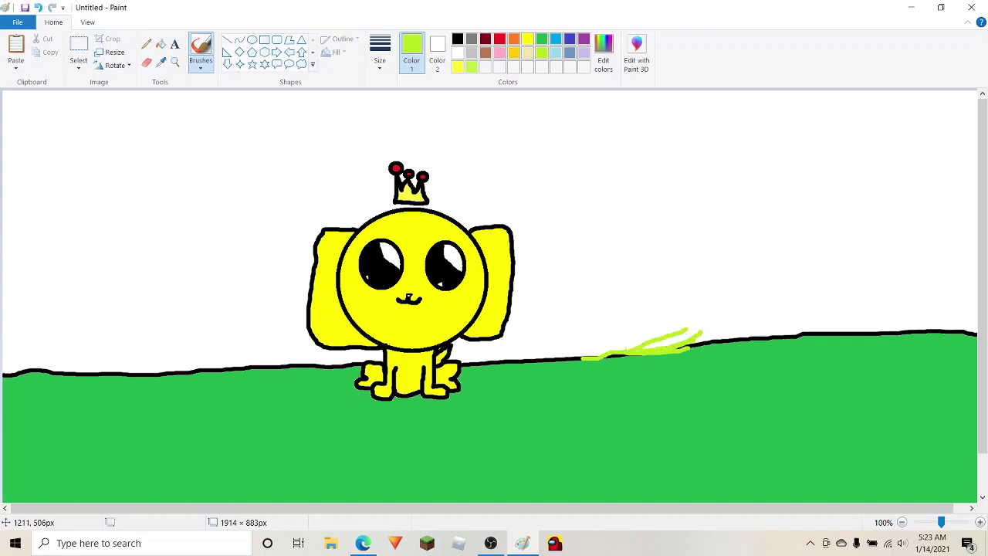
pyautogui.moveTo(625, 351); pyautogui.dragTo(680, 327)
pyautogui.moveTo(620, 345); pyautogui.dragTo(703, 323)
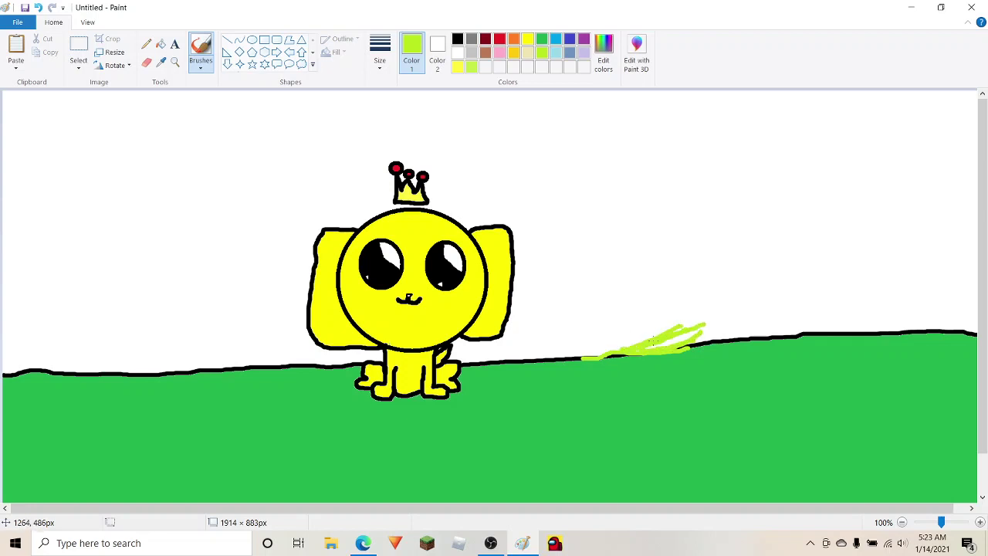
pyautogui.moveTo(641, 337)
pyautogui.mouseDown()
pyautogui.moveTo(688, 320)
pyautogui.moveTo(652, 309)
pyautogui.moveTo(704, 292)
pyautogui.moveTo(638, 334)
pyautogui.moveTo(656, 291)
pyautogui.mouseUp()
pyautogui.moveTo(614, 352)
pyautogui.mouseDown()
pyautogui.moveTo(653, 299)
pyautogui.moveTo(609, 293)
pyautogui.moveTo(600, 316)
pyautogui.moveTo(635, 290)
pyautogui.mouseUp()
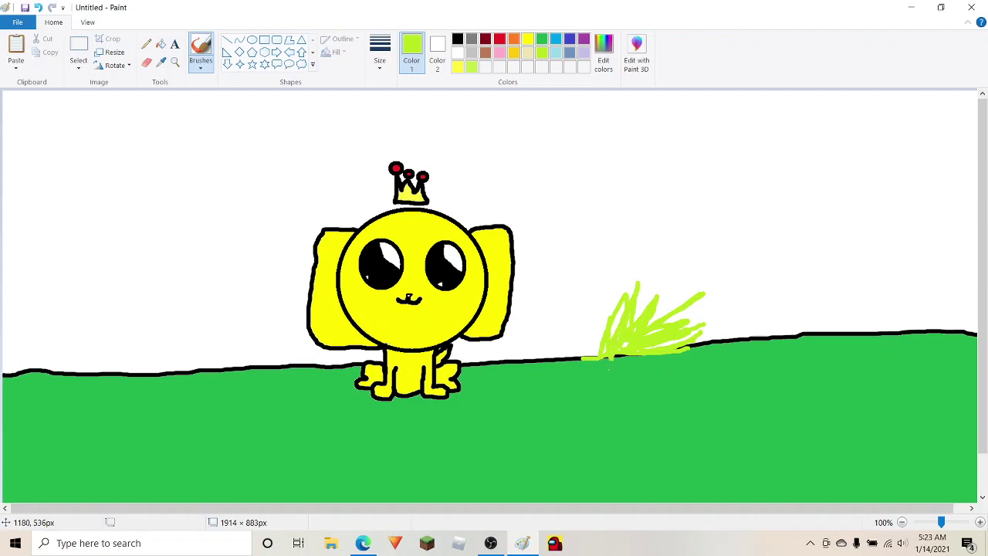
pyautogui.moveTo(611, 371); pyautogui.dragTo(639, 281)
pyautogui.moveTo(603, 343)
pyautogui.mouseDown()
pyautogui.moveTo(594, 281)
pyautogui.moveTo(588, 361)
pyautogui.moveTo(567, 311)
pyautogui.moveTo(587, 348)
pyautogui.moveTo(599, 328)
pyautogui.moveTo(656, 311)
pyautogui.moveTo(642, 292)
pyautogui.moveTo(652, 334)
pyautogui.moveTo(675, 355)
pyautogui.mouseUp()
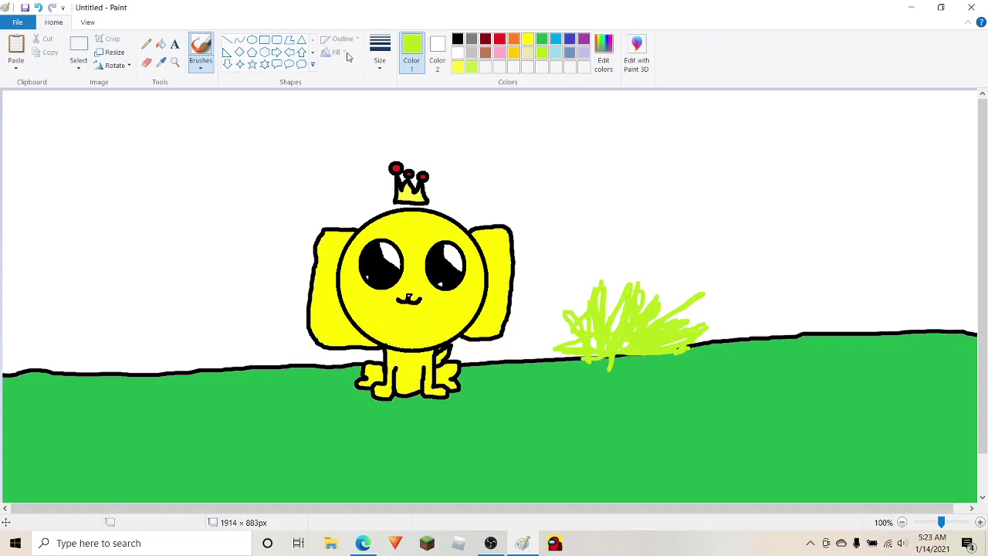
# Clean up the grass tuft's lower edge with green and repaint the black horizon line beneath it.
pyautogui.click(541, 40)
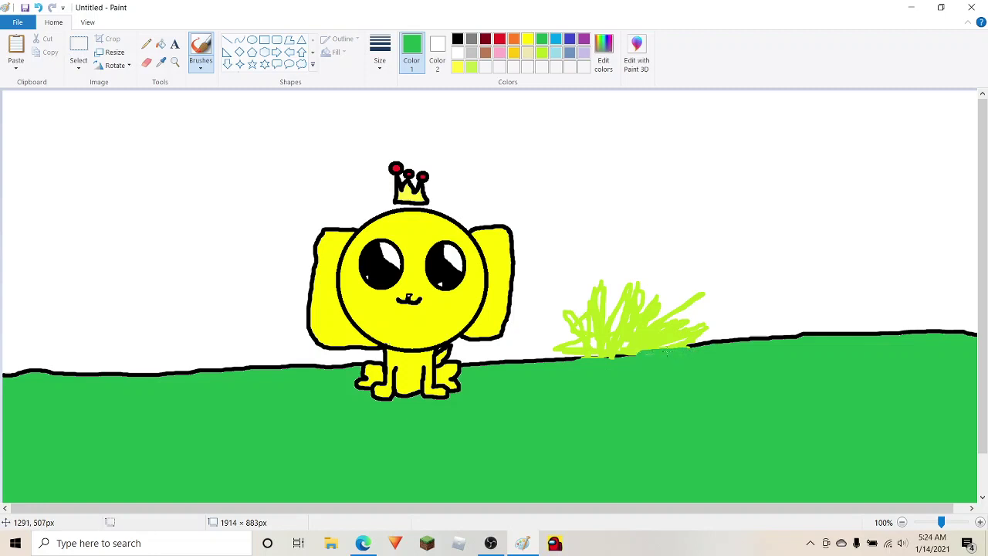
pyautogui.click(459, 40)
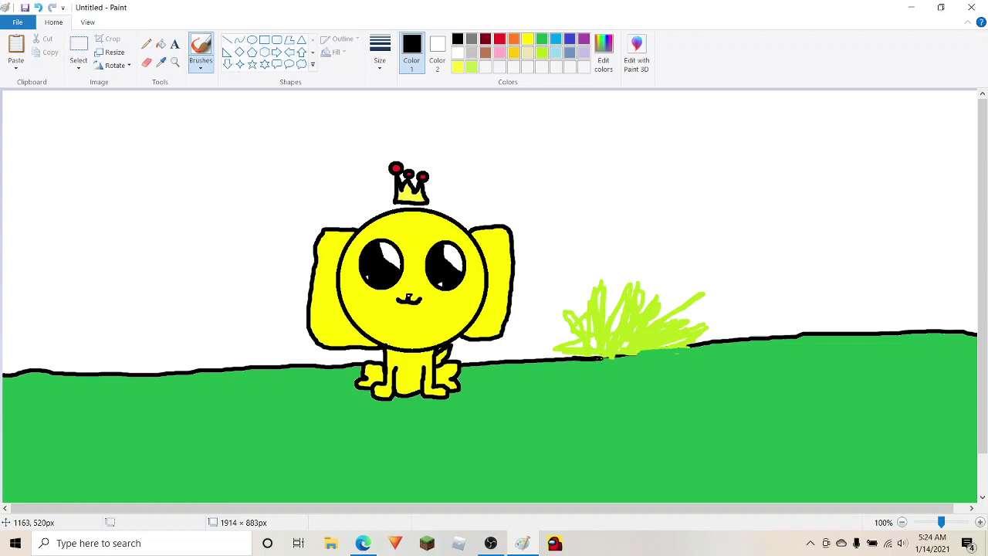
pyautogui.moveTo(601, 358); pyautogui.dragTo(698, 345)
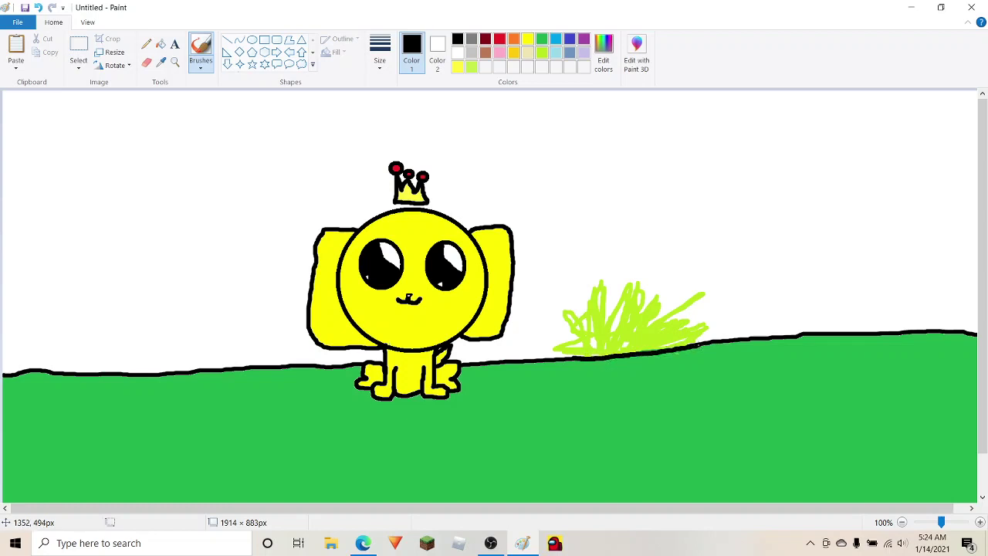
pyautogui.hotkey('ctrl', 'z')
# Draw a black cloud outline in the sky left of the character and place two small oval eyes inside it.
pyautogui.moveTo(143, 166)
pyautogui.mouseDown()
pyautogui.moveTo(160, 139)
pyautogui.moveTo(186, 130)
pyautogui.moveTo(227, 137)
pyautogui.moveTo(225, 160)
pyautogui.moveTo(264, 156)
pyautogui.moveTo(284, 174)
pyautogui.moveTo(277, 189)
pyautogui.moveTo(244, 197)
pyautogui.moveTo(265, 213)
pyautogui.moveTo(270, 243)
pyautogui.moveTo(247, 246)
pyautogui.moveTo(225, 225)
pyautogui.moveTo(188, 255)
pyautogui.moveTo(152, 246)
pyautogui.moveTo(155, 228)
pyautogui.moveTo(125, 243)
pyautogui.moveTo(96, 236)
pyautogui.moveTo(106, 206)
pyautogui.moveTo(94, 172)
pyautogui.moveTo(142, 166)
pyautogui.mouseUp()
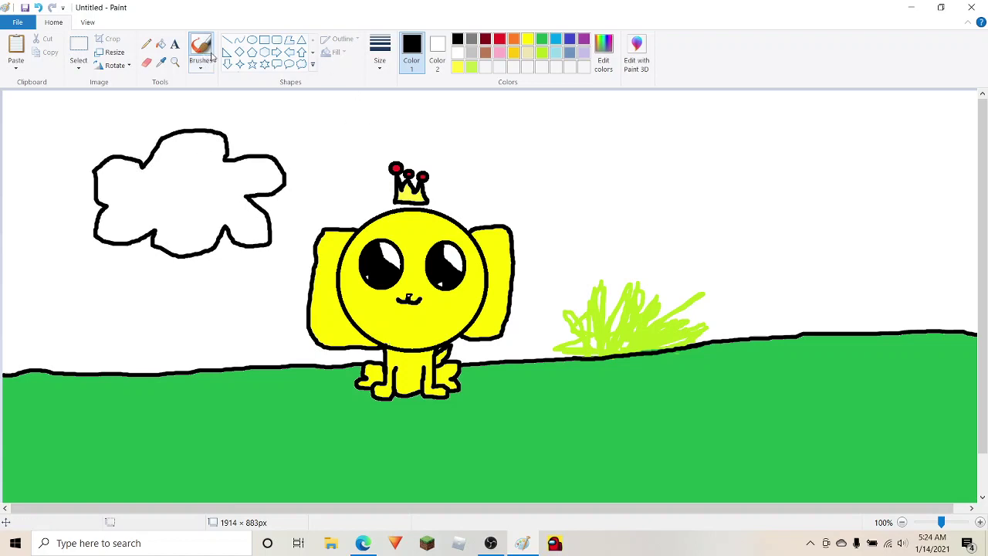
pyautogui.click(252, 40)
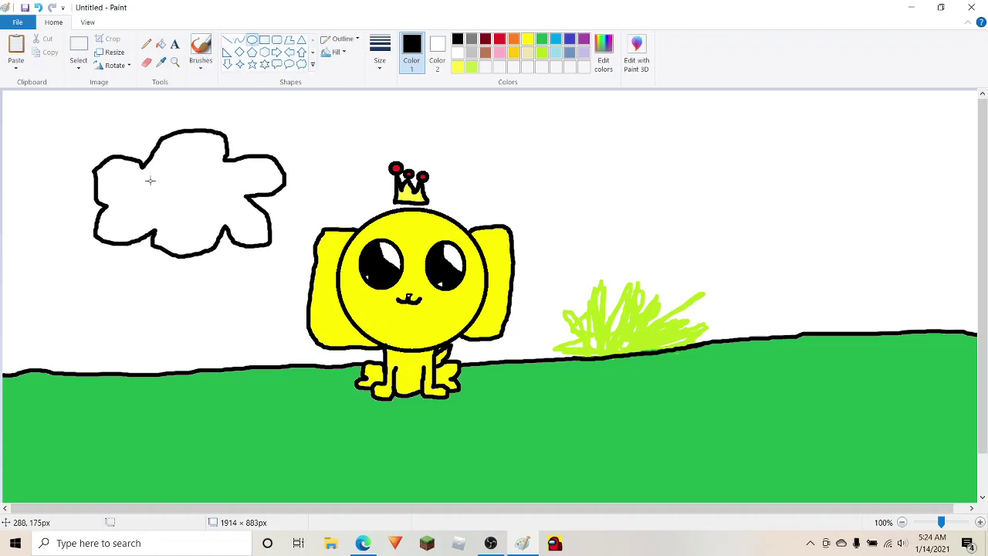
pyautogui.moveTo(147, 161); pyautogui.dragTo(178, 198)
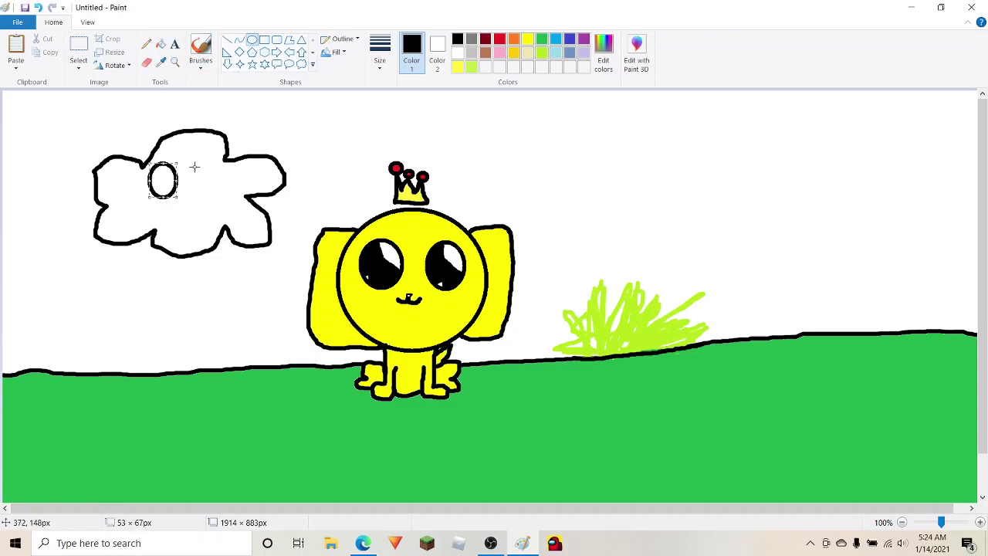
pyautogui.moveTo(195, 165); pyautogui.dragTo(216, 196)
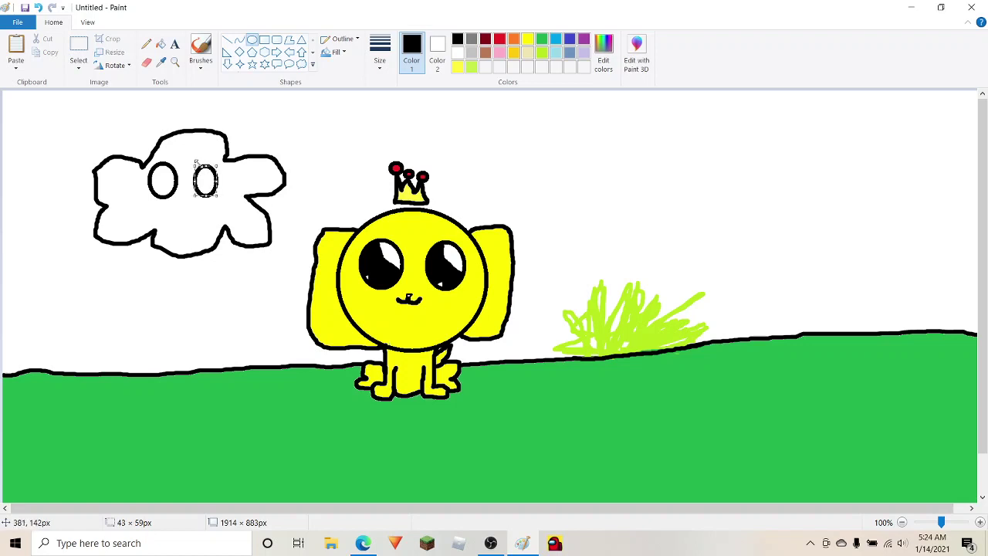
pyautogui.moveTo(195, 162); pyautogui.dragTo(190, 161)
pyautogui.click(196, 224)
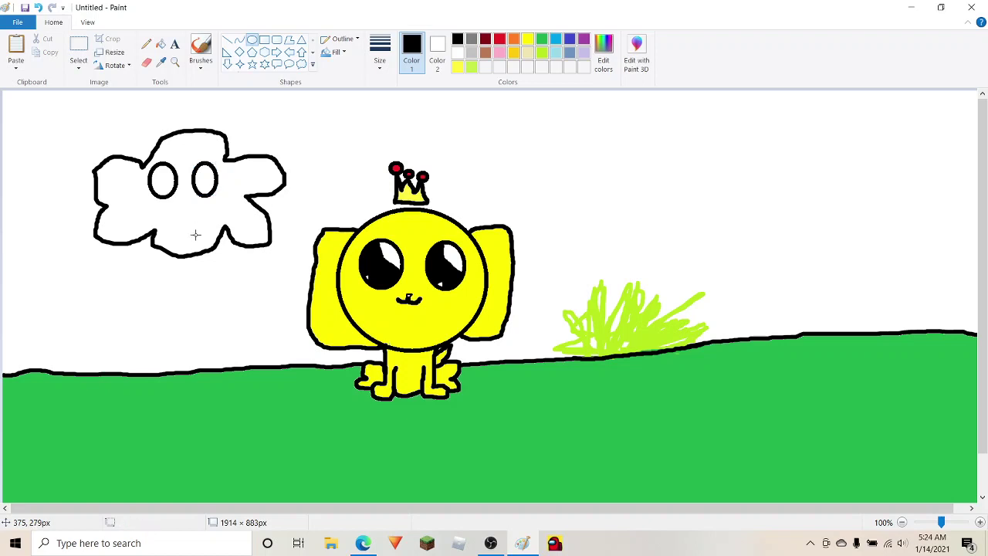
# Paint a small black w-shaped mouth below the cloud's eyes with the standard brush.
pyautogui.click(200, 67)
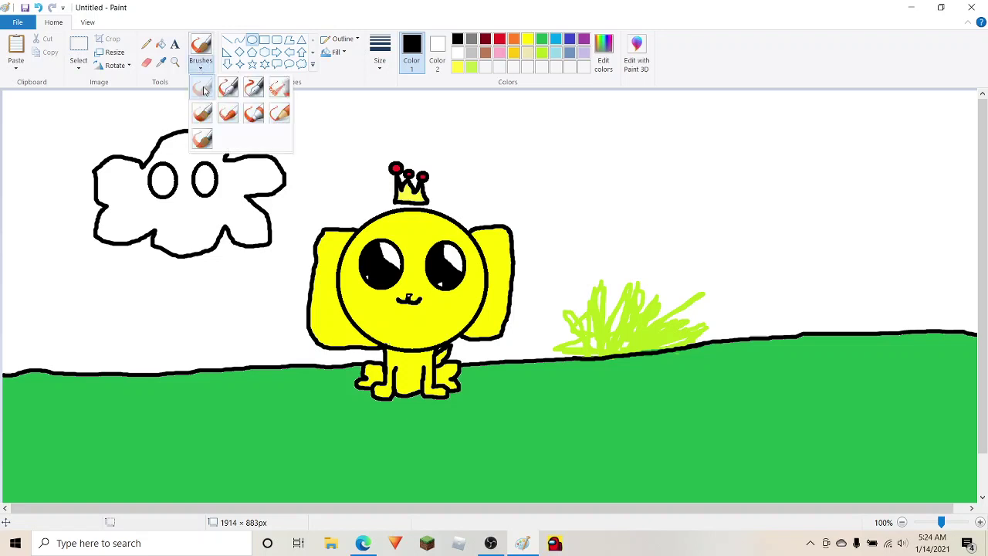
pyautogui.click(203, 85)
pyautogui.moveTo(173, 221); pyautogui.dragTo(197, 216)
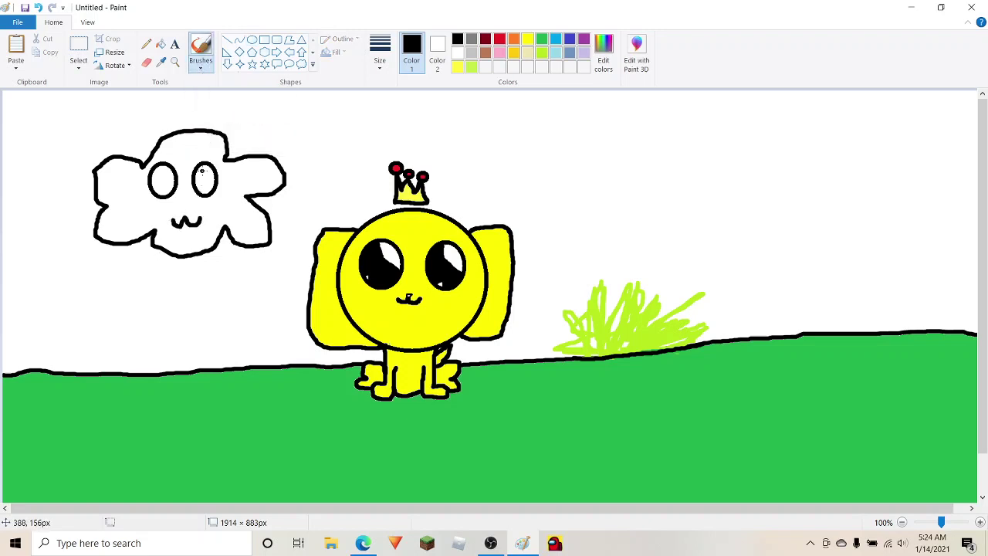
# Add a curved highlight line to each cloud eye, fill the larger part black, and choose turquoise as the drawing color.
pyautogui.moveTo(200, 165); pyautogui.dragTo(216, 191)
pyautogui.moveTo(159, 164); pyautogui.dragTo(178, 195)
pyautogui.click(160, 44)
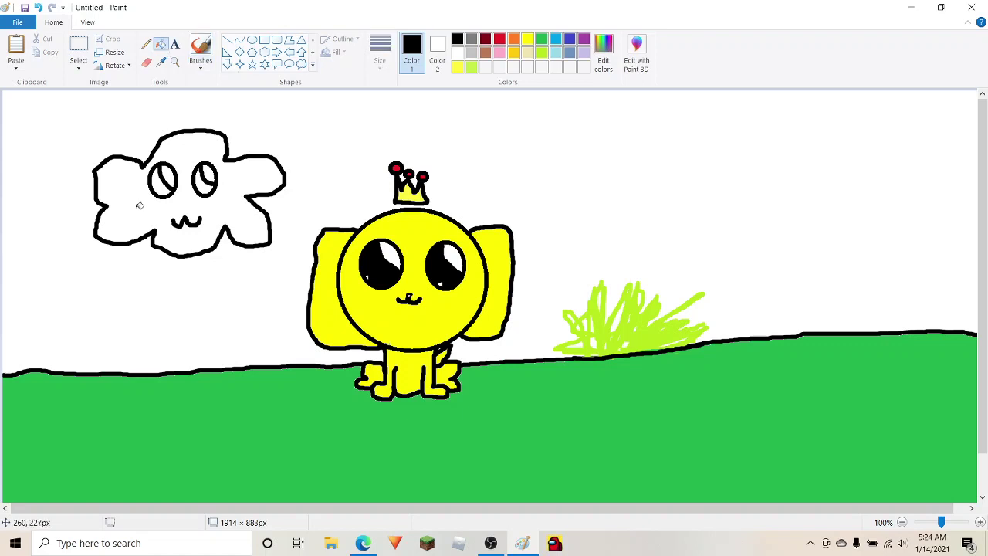
pyautogui.click(157, 185)
pyautogui.click(198, 184)
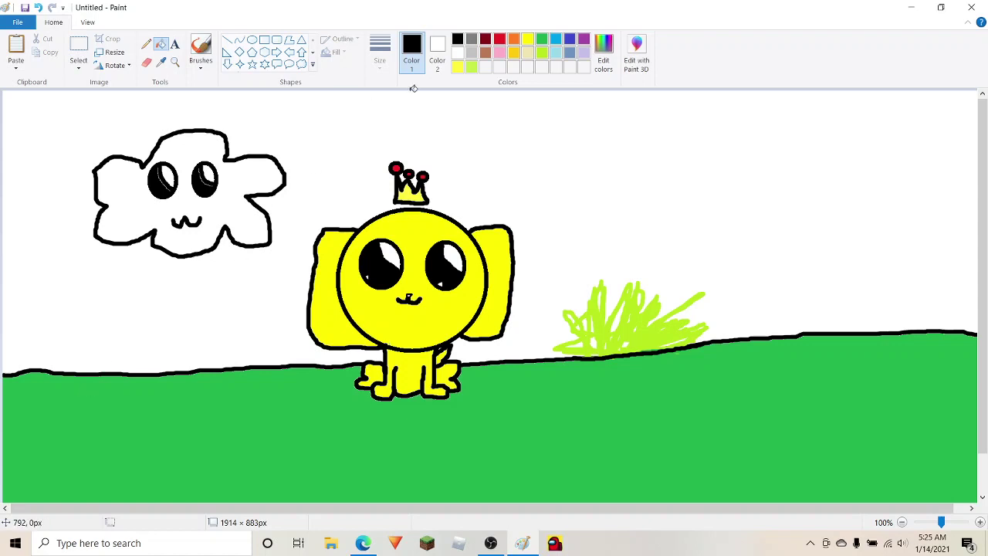
pyautogui.click(558, 40)
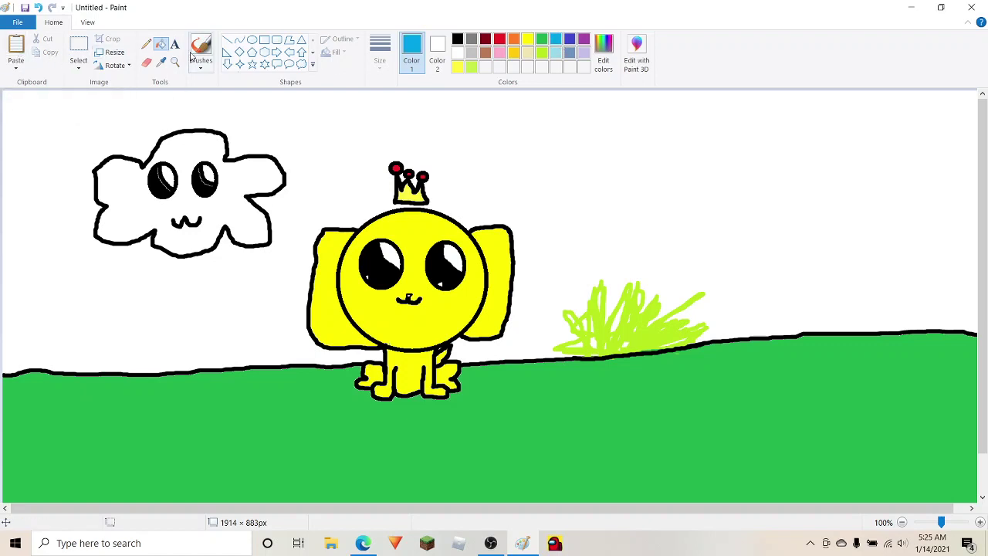
pyautogui.click(16, 48)
pyautogui.rightClick(17, 120)
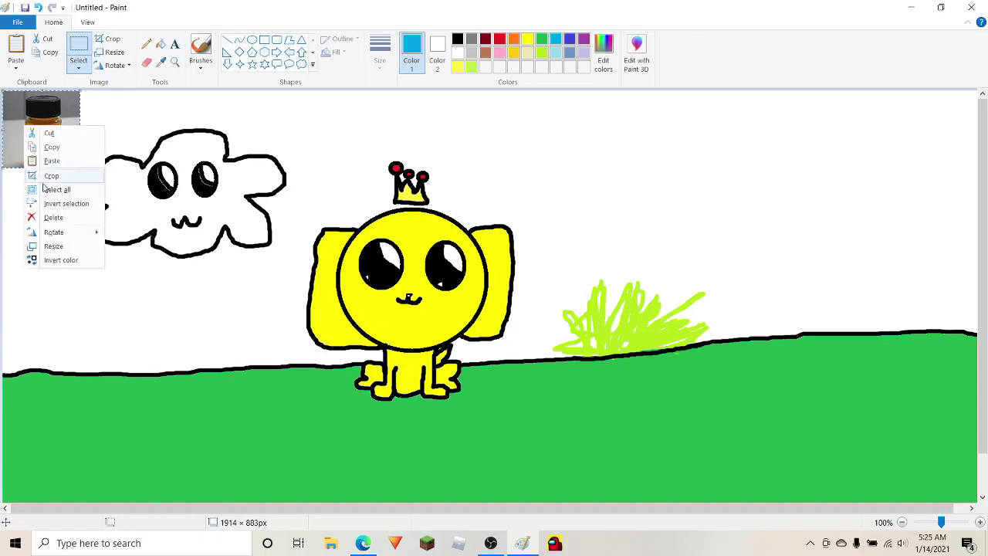
pyautogui.click(46, 217)
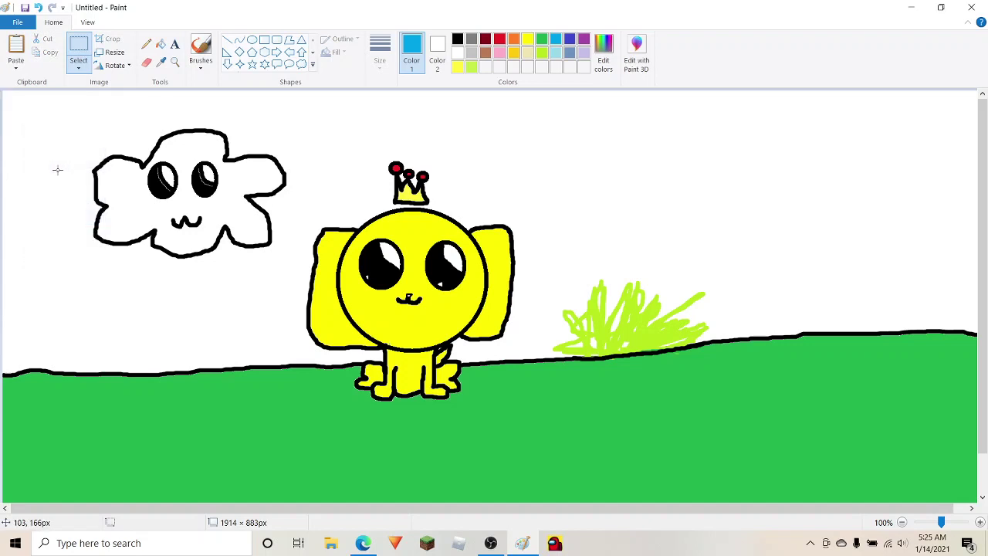
# Fill the sky around the cloud and character with turquoise.
pyautogui.click(163, 44)
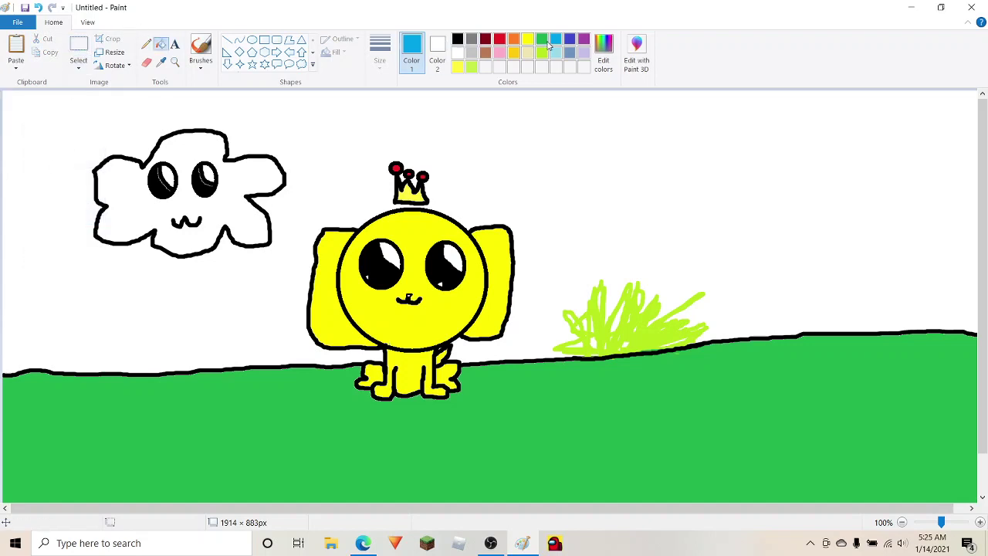
pyautogui.click(580, 152)
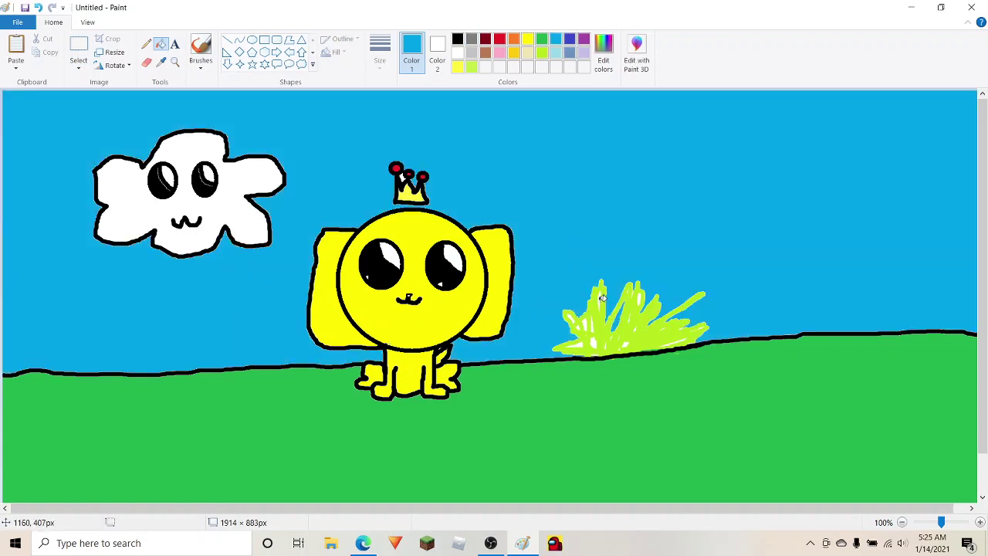
# Fill the white gaps between the lime grass blades with turquoise, undoing any fill that recolors the blades.
pyautogui.click(589, 319)
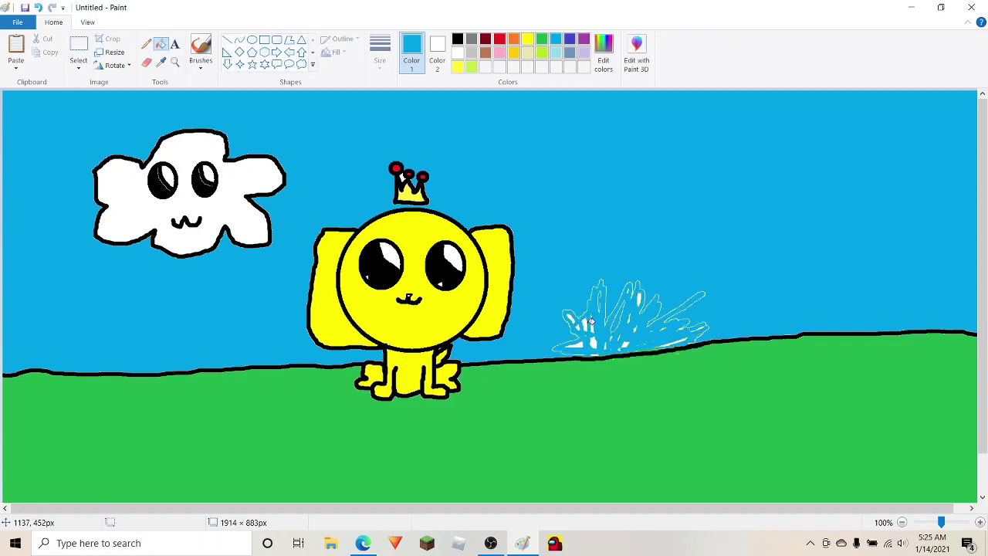
pyautogui.click(37, 7)
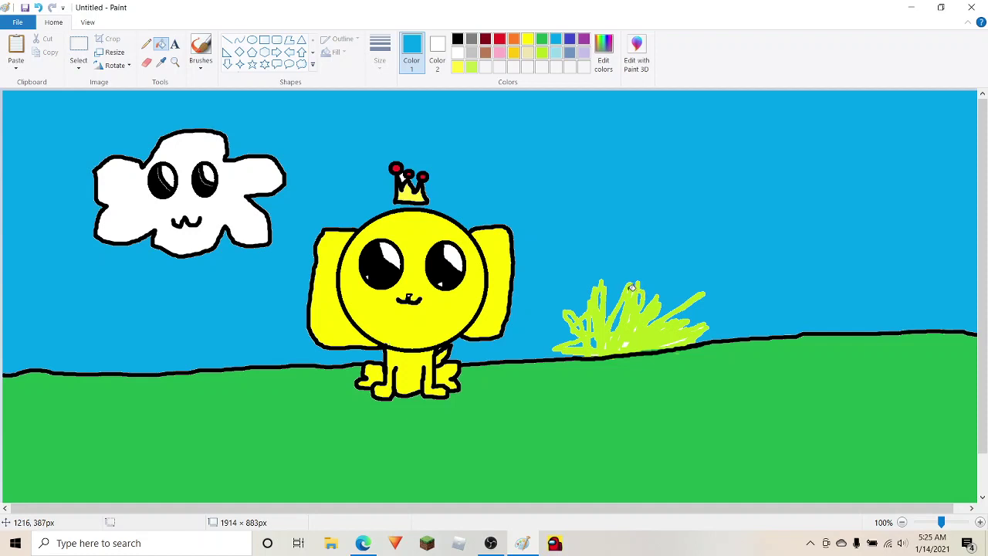
pyautogui.click(626, 341)
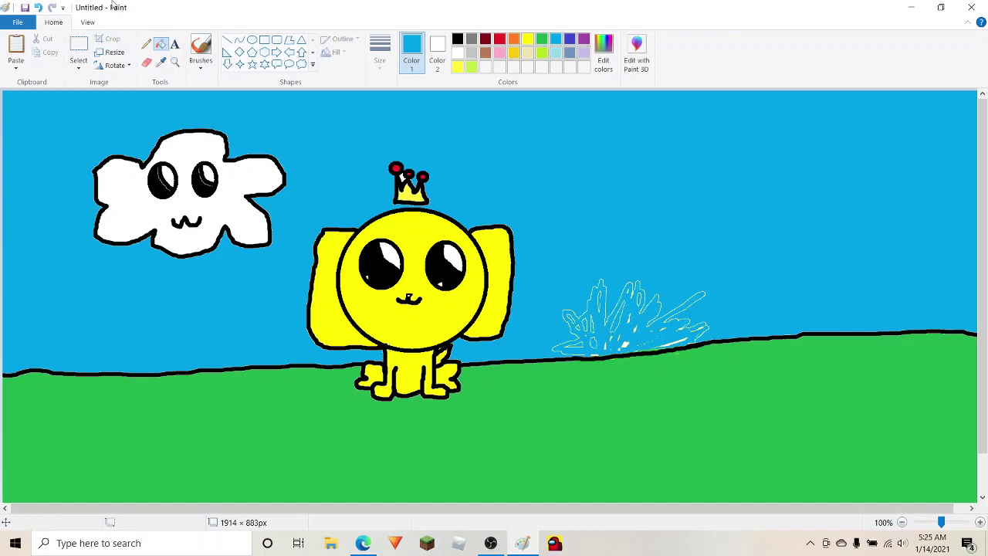
pyautogui.click(37, 8)
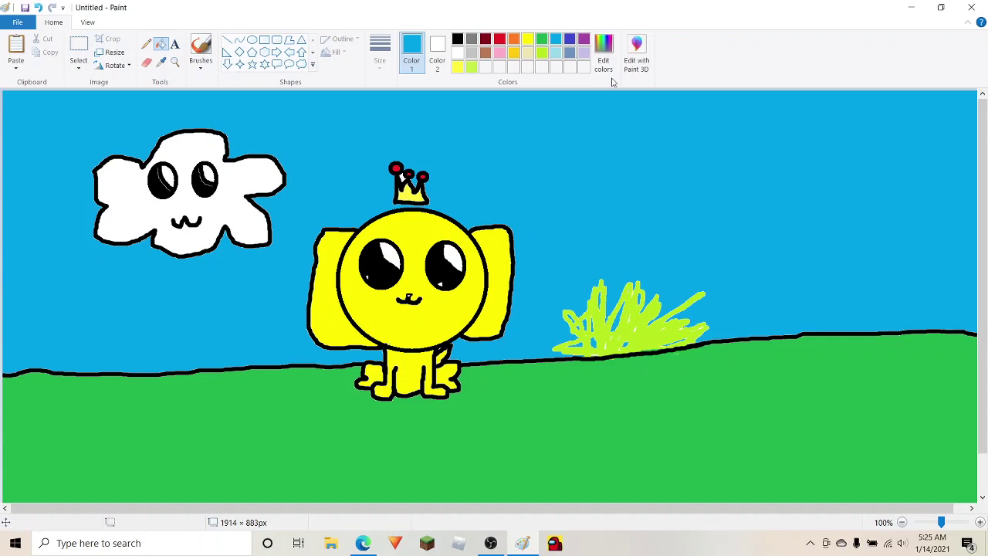
# Save the drawing to the Desktop as a PNG named "Cute Puppy" and close the program.
pyautogui.click(28, 7)
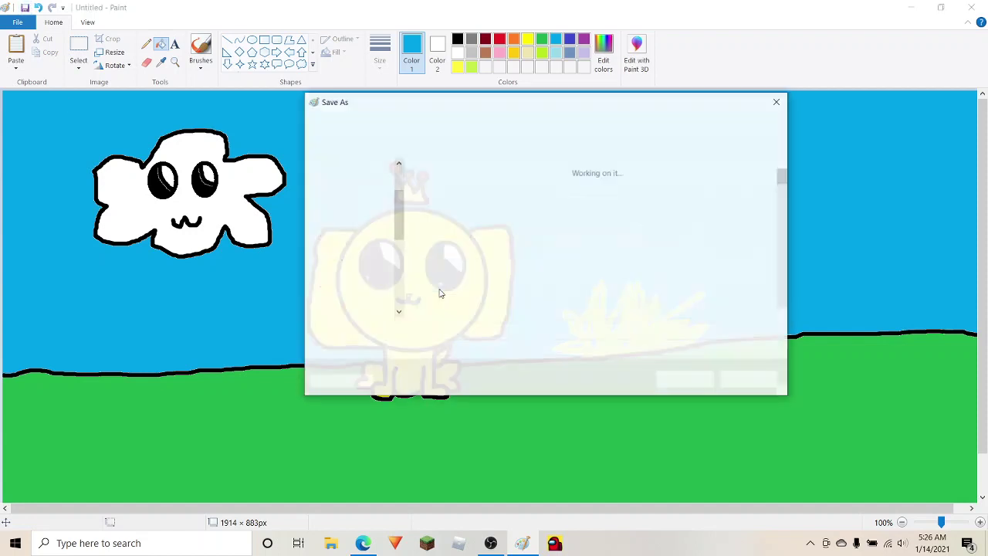
pyautogui.press('BackSpace')
pyautogui.press('capslock')
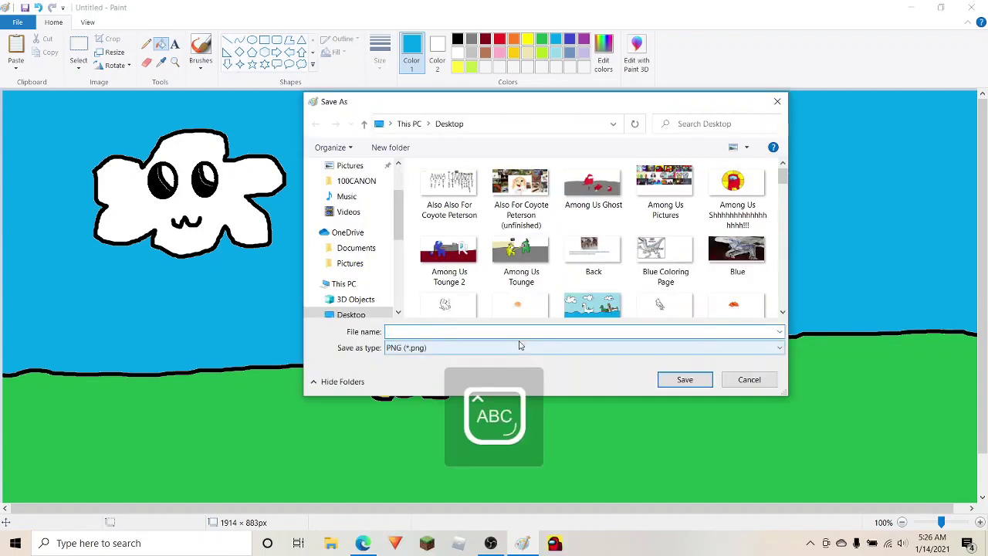
pyautogui.write('C')
pyautogui.press('capslock')
pyautogui.write('ute')
pyautogui.press('capslock')
pyautogui.write('P')
pyautogui.press('capslock')
pyautogui.click(679, 380)
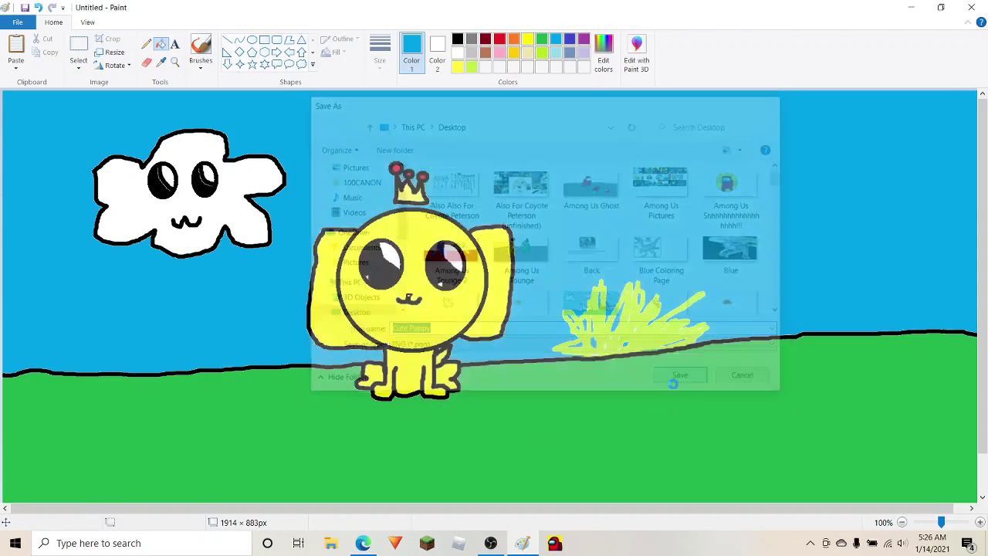
pyautogui.click(971, 7)
pyautogui.click(490, 542)
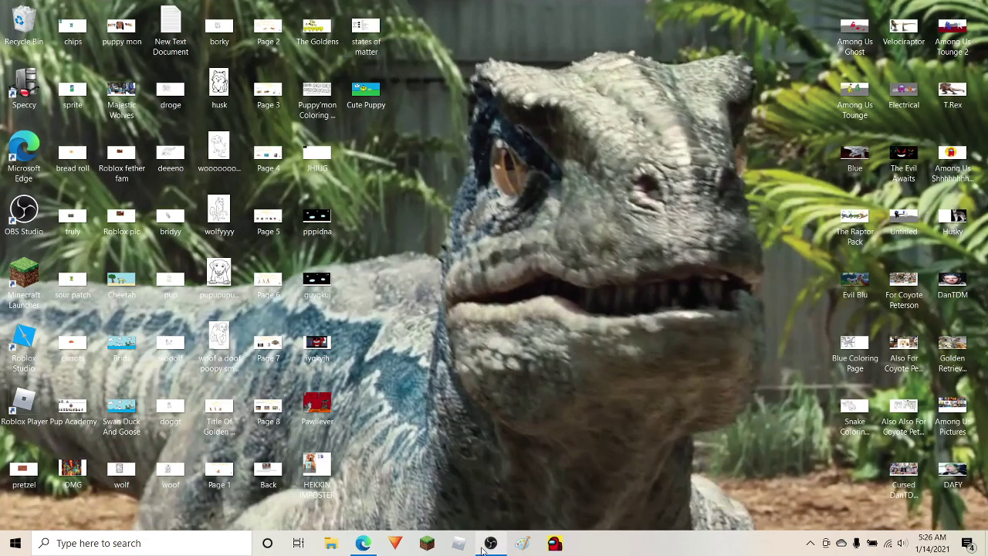